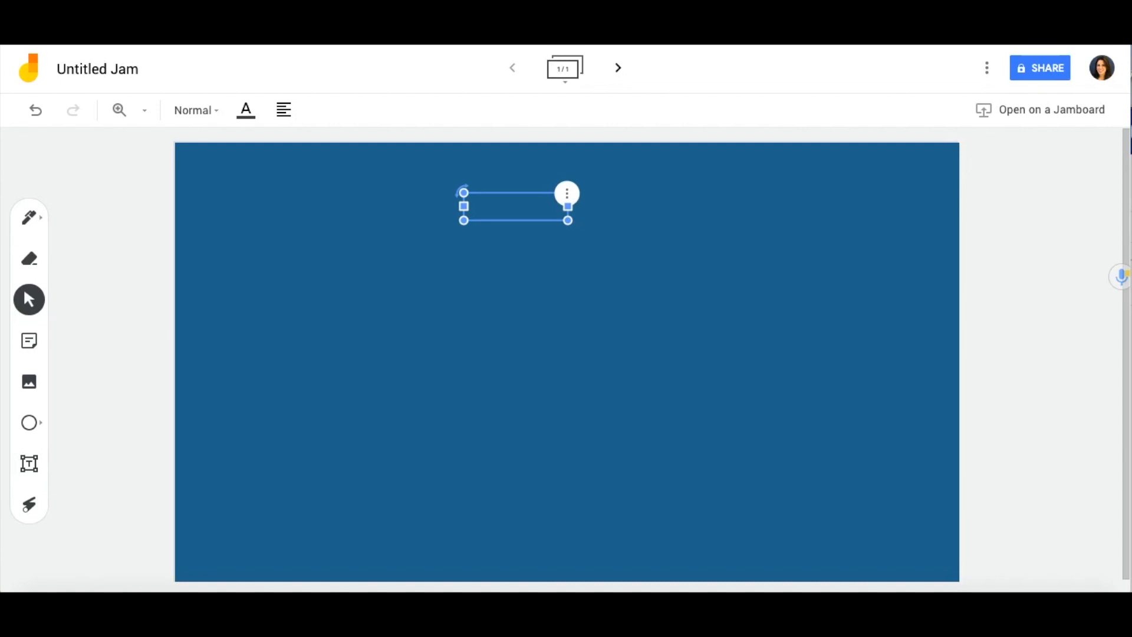
- Enter "List different ways we can stay organized." in the text box, move it to the frame's upper-left corner and widen it to two lines
drag(515, 206, 487, 205)
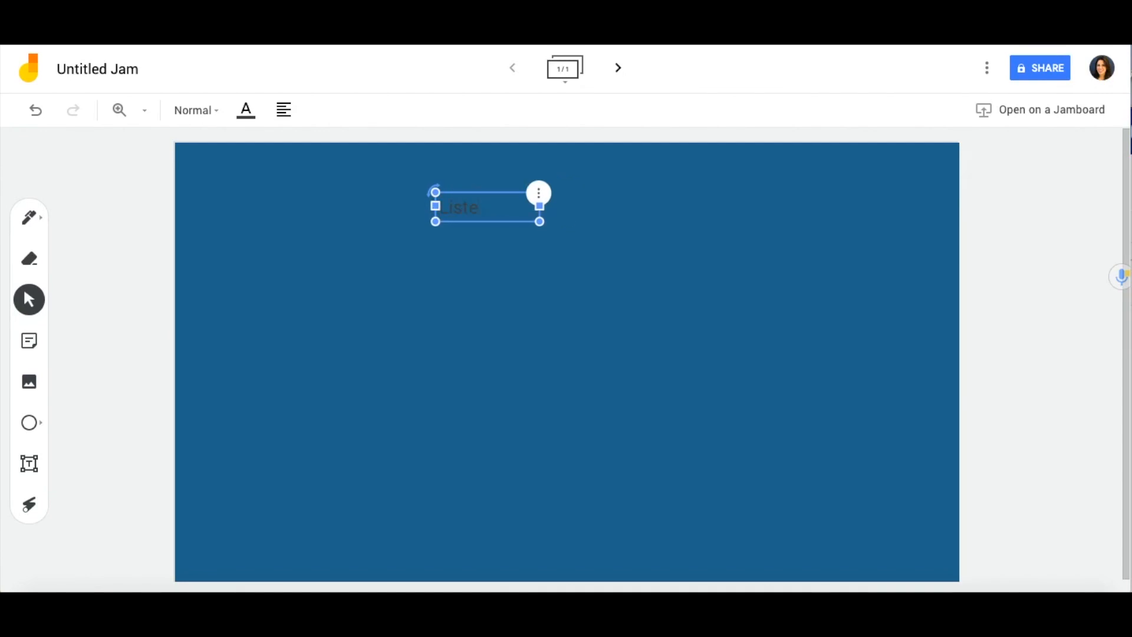
text(t ways we ca)
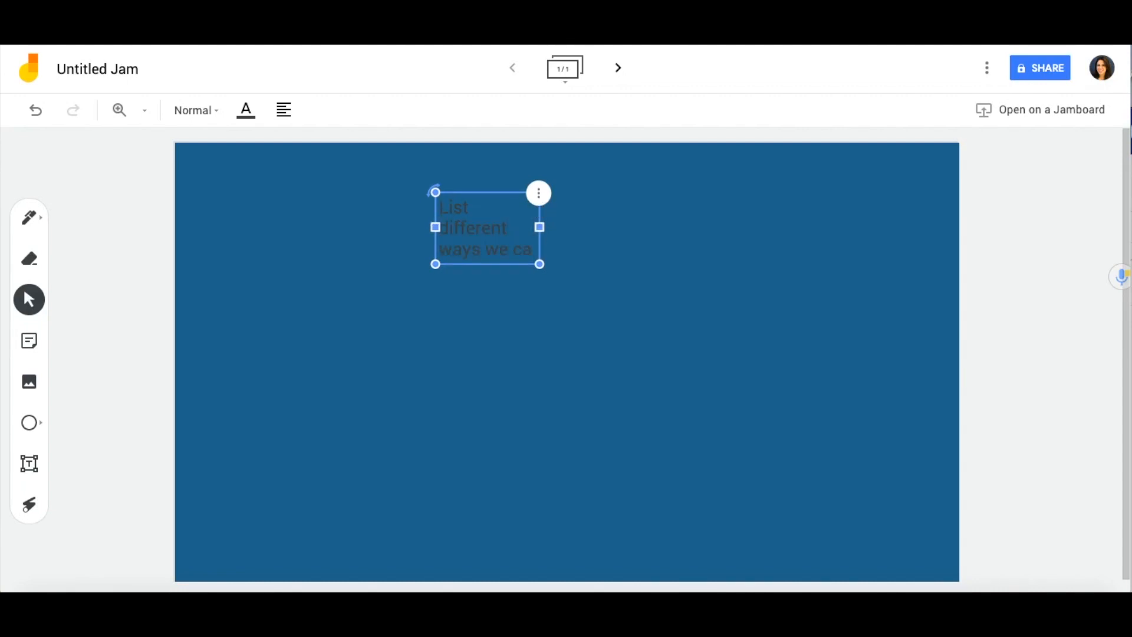
text(n stay organized.)
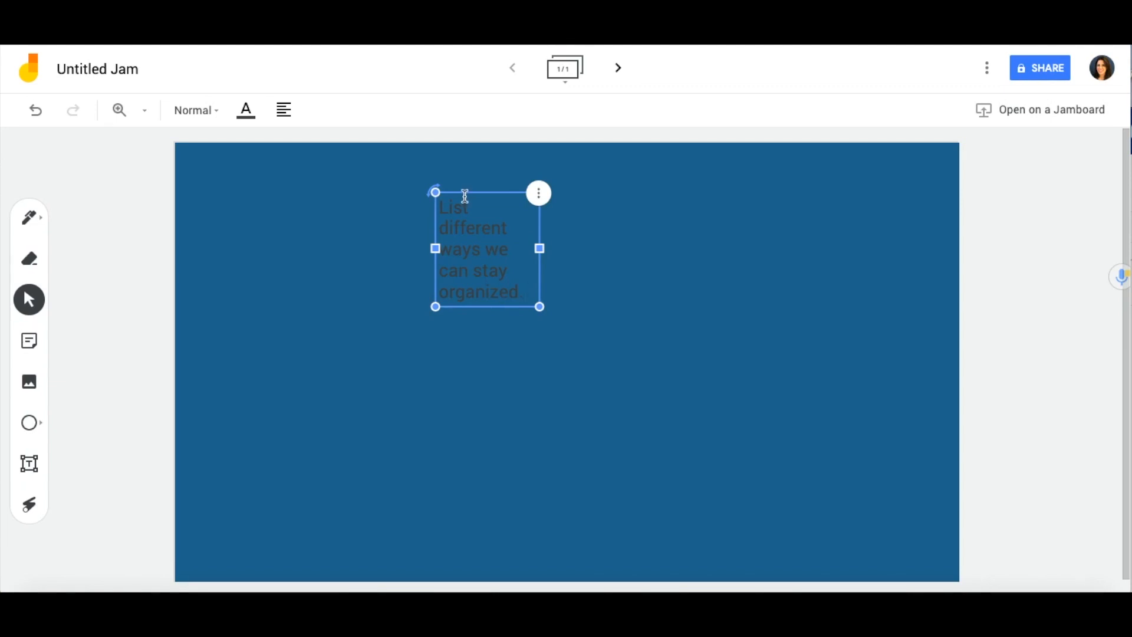
drag(466, 194, 260, 189)
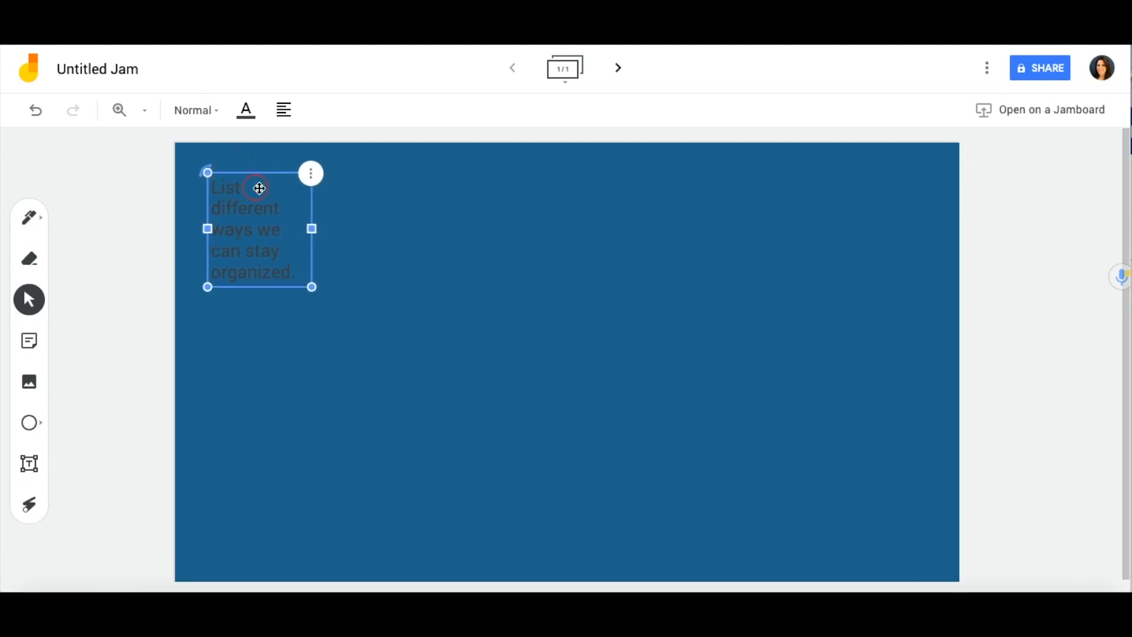
drag(314, 226, 436, 223)
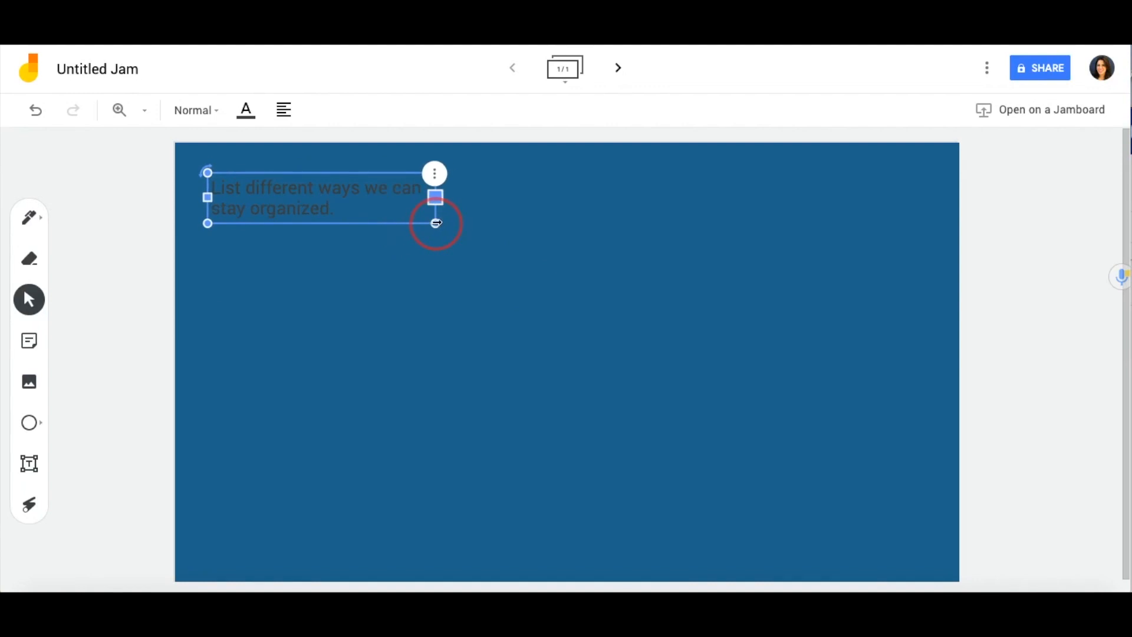
- Format the "List different ways we can stay organized." text as centred and white, and enlarge it slightly
click(285, 113)
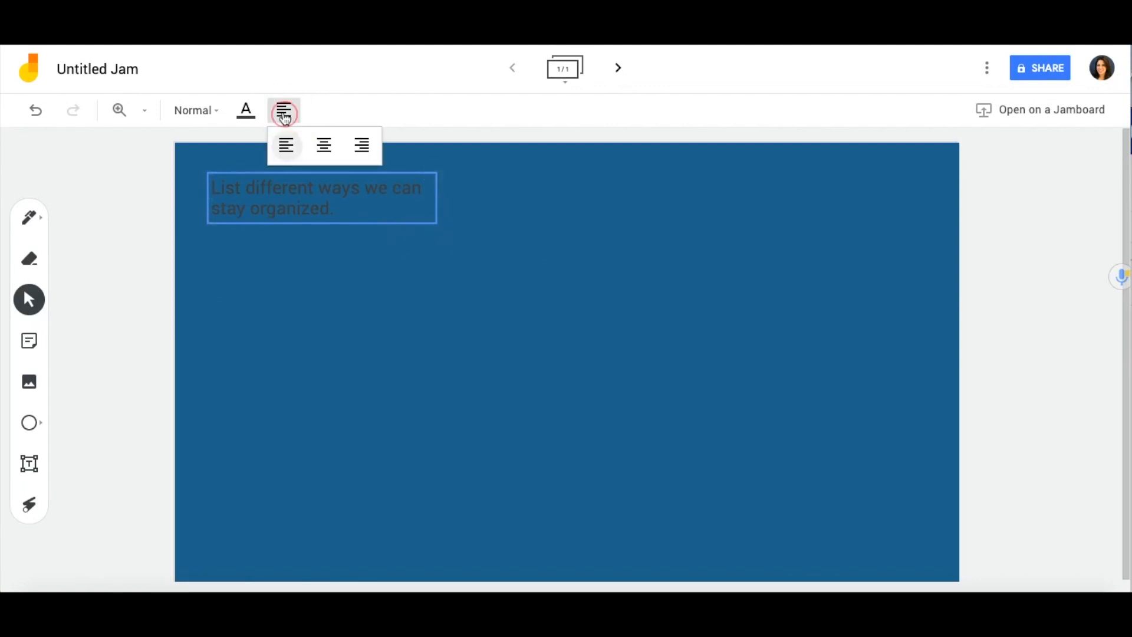
click(325, 145)
click(328, 184)
click(254, 124)
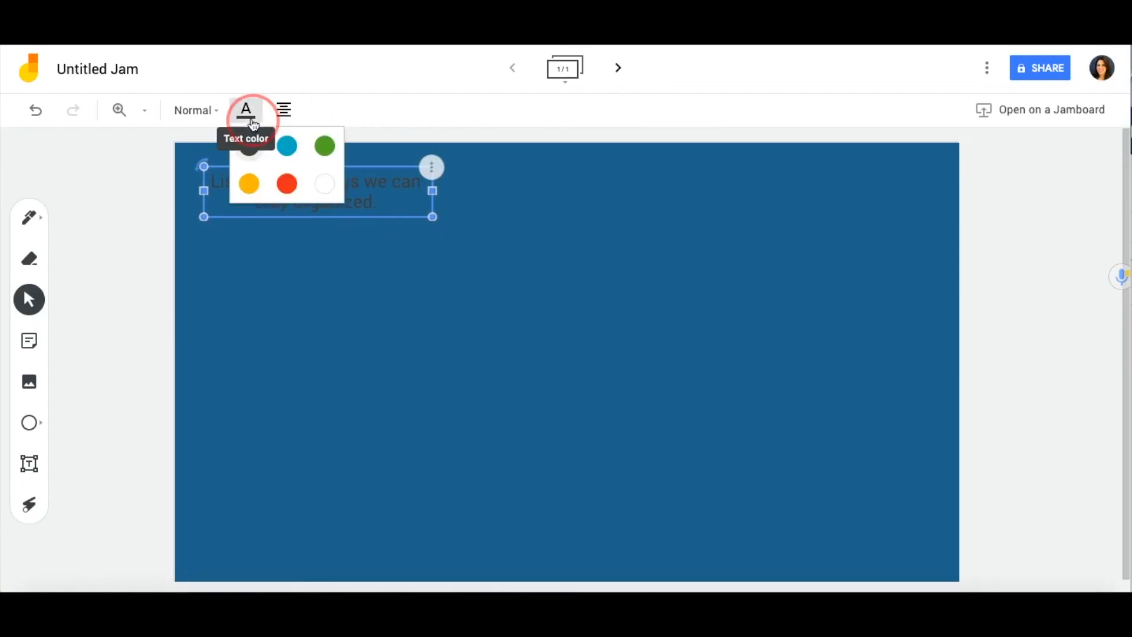
click(324, 184)
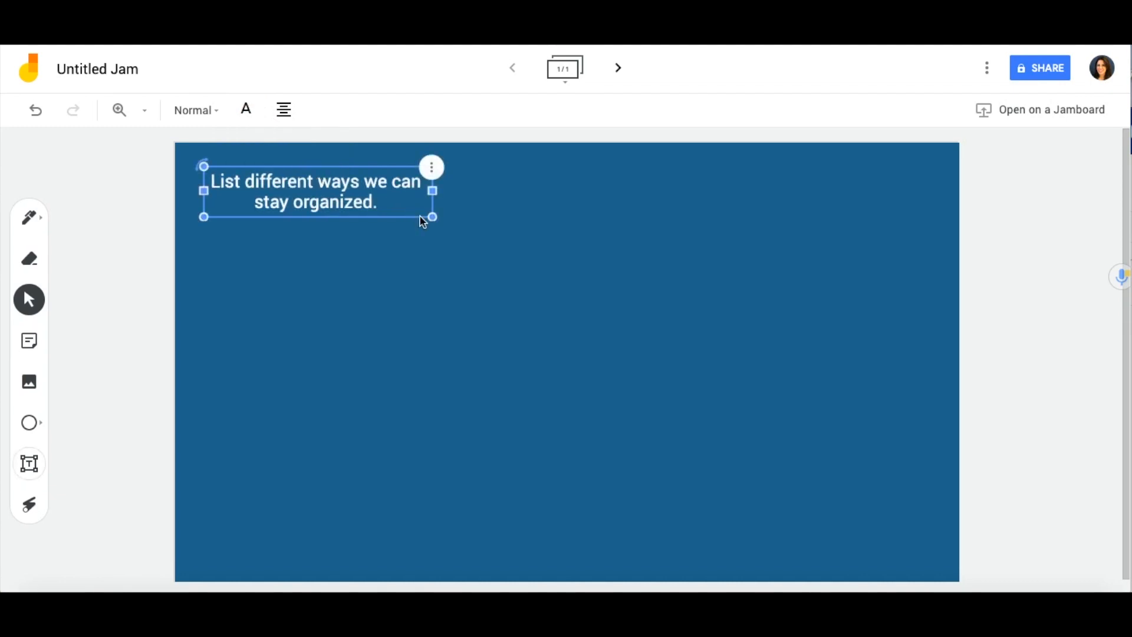
drag(434, 218, 459, 239)
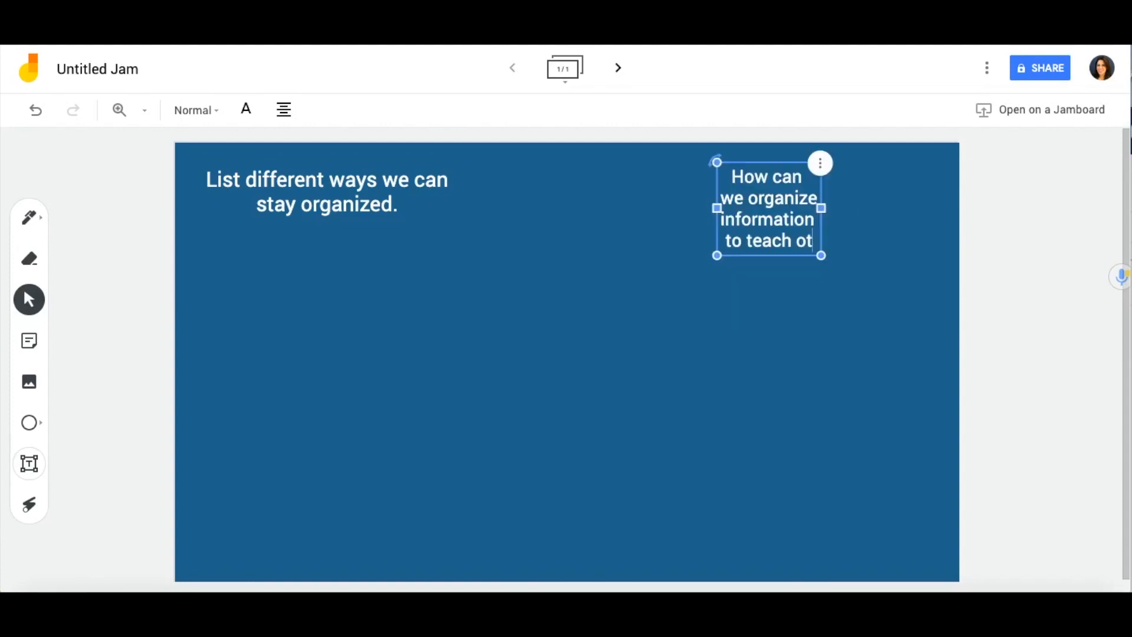
- Complete the text box in the frame's upper-right corner as "How can we organize information to teach others?" and widen it
text(hers.)
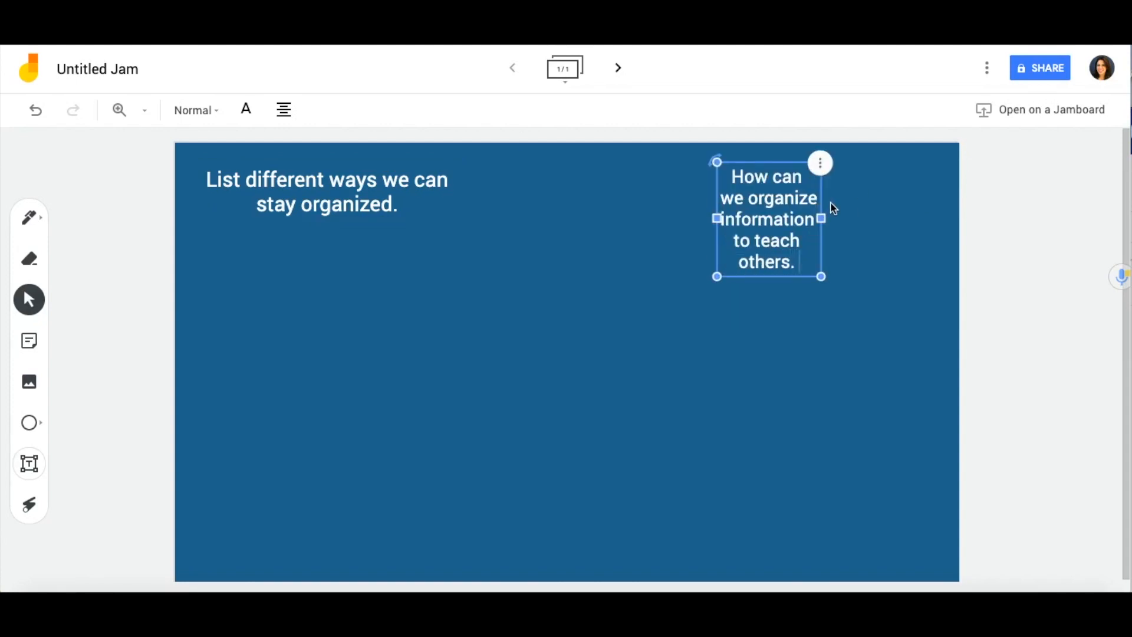
drag(822, 219, 934, 197)
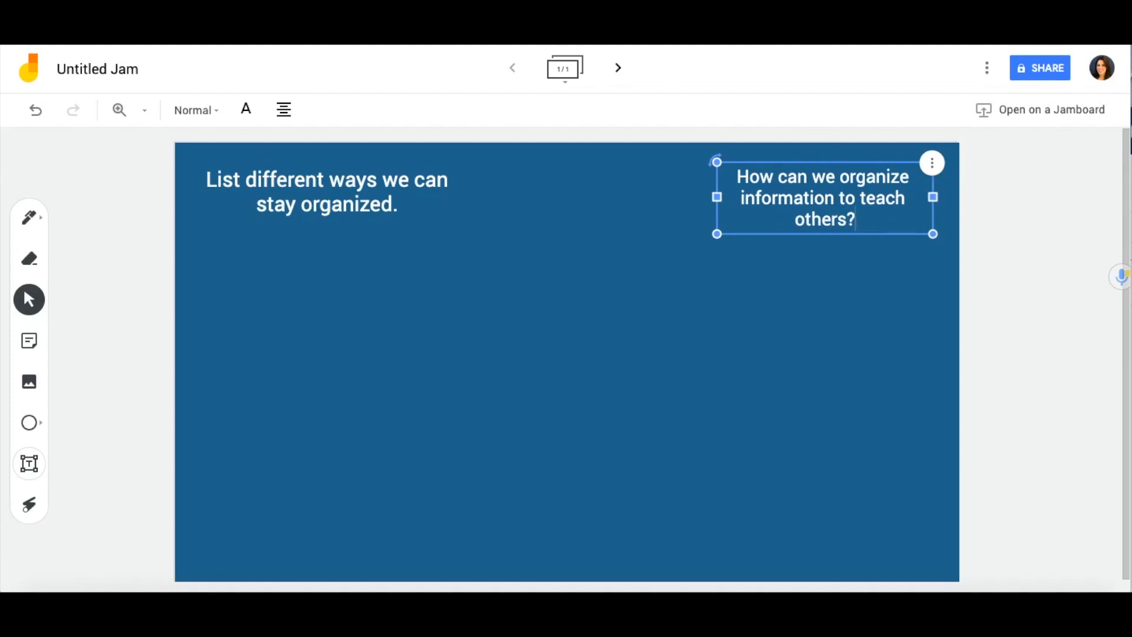
click(575, 415)
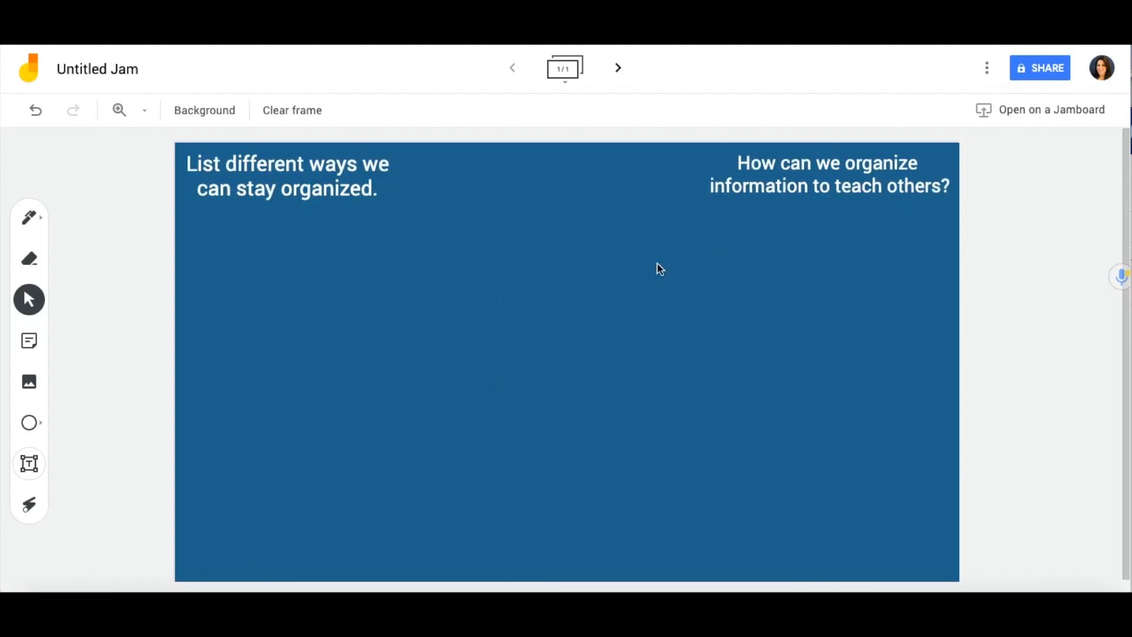
- Search Google Images for "organized" from the image insertion dialog and browse the results for a suitable picture
click(30, 383)
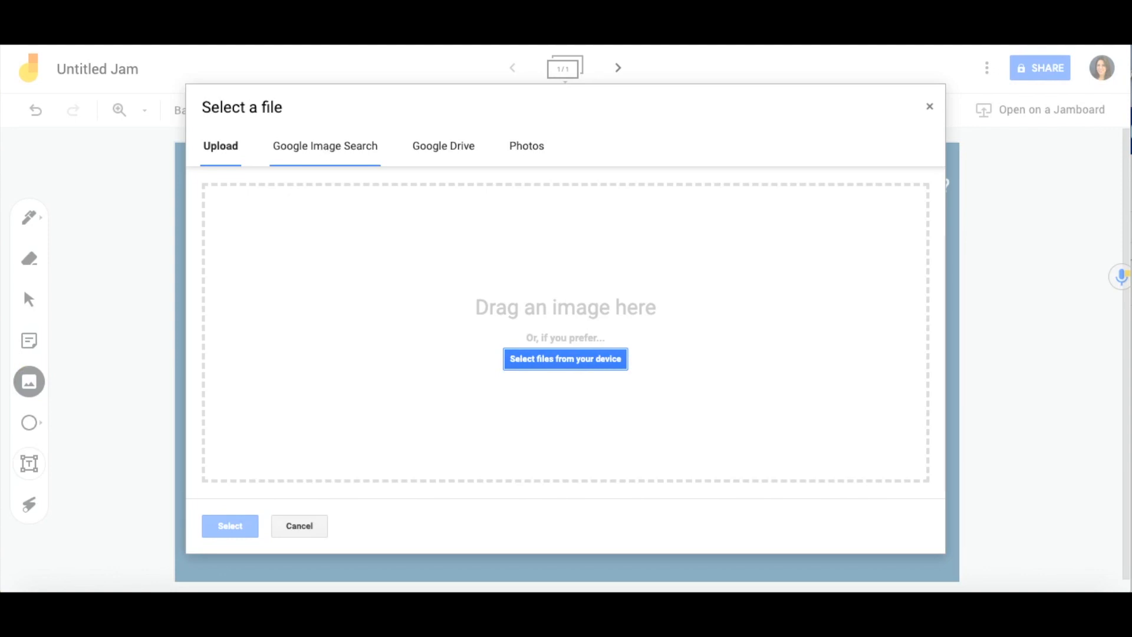
click(328, 152)
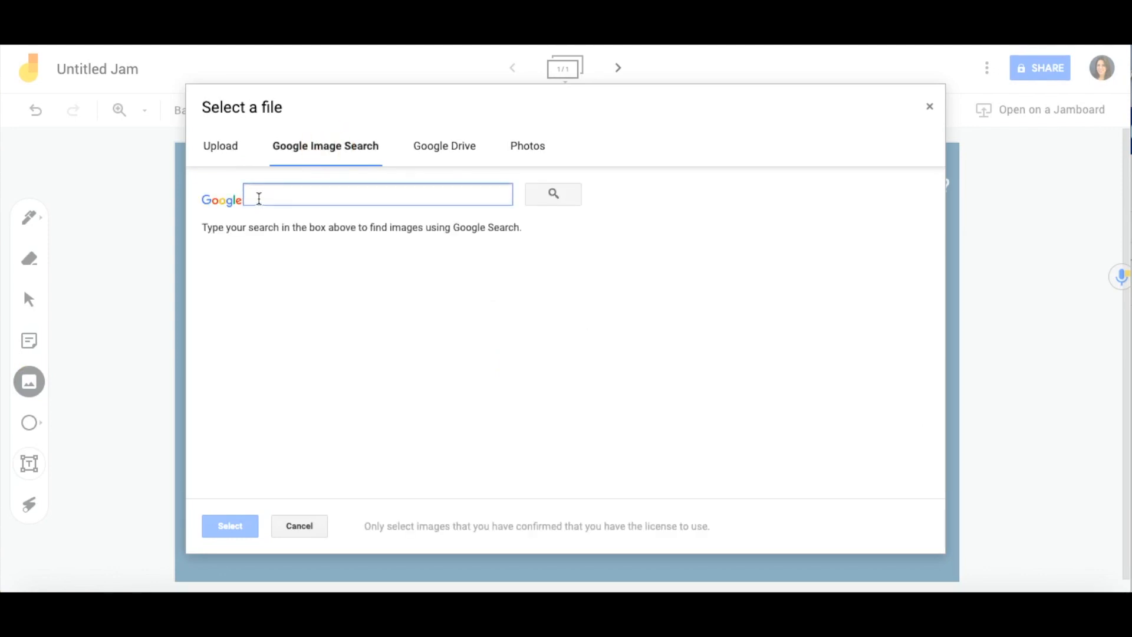
text(organized)
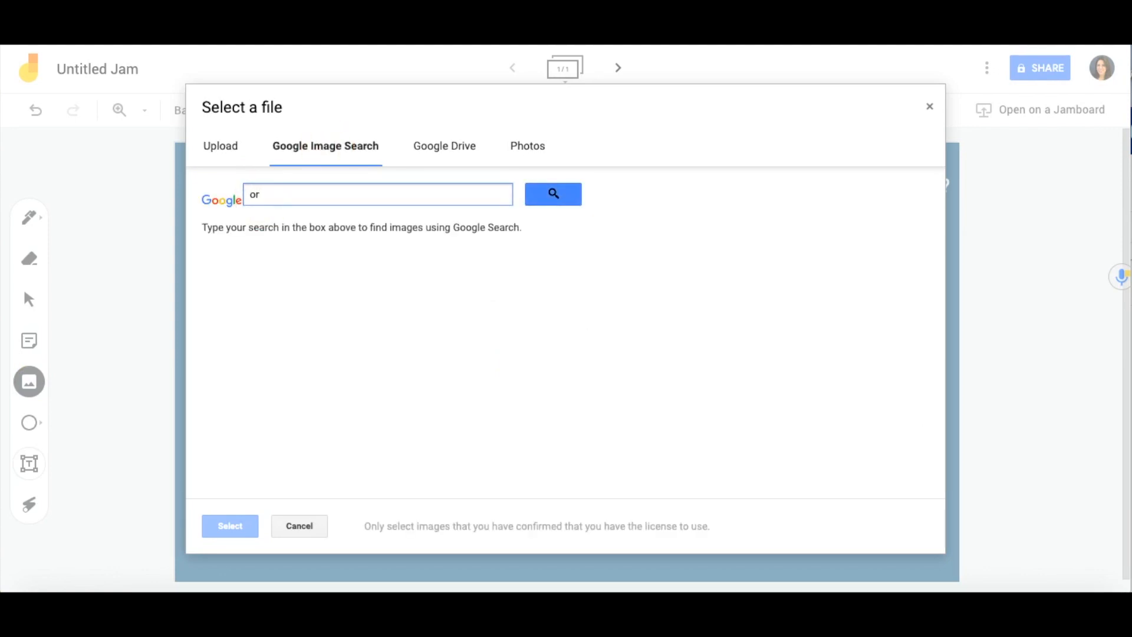
click(558, 195)
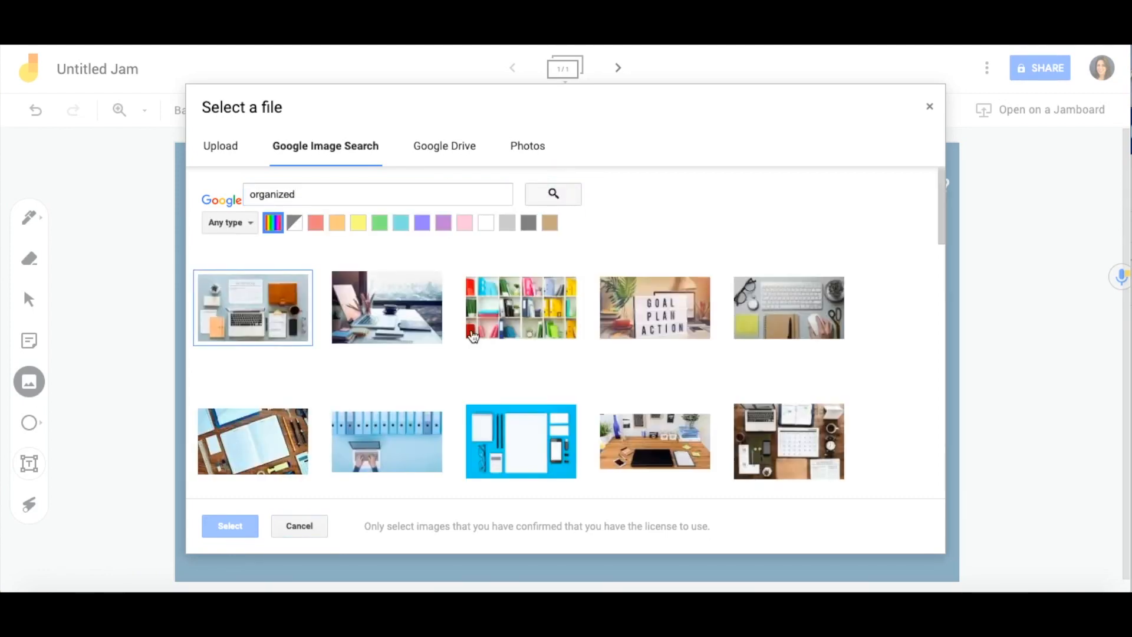
scroll(521, 386, down, 2)
scroll(520, 386, down, 5)
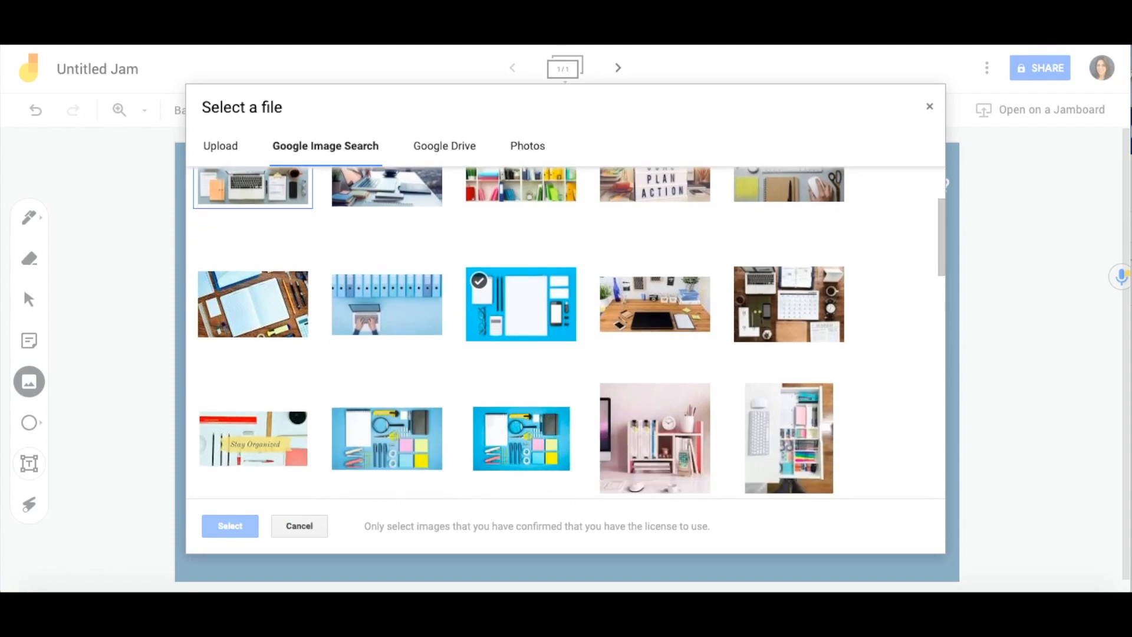
scroll(561, 331, down, 7)
scroll(561, 330, up, 13)
click(259, 312)
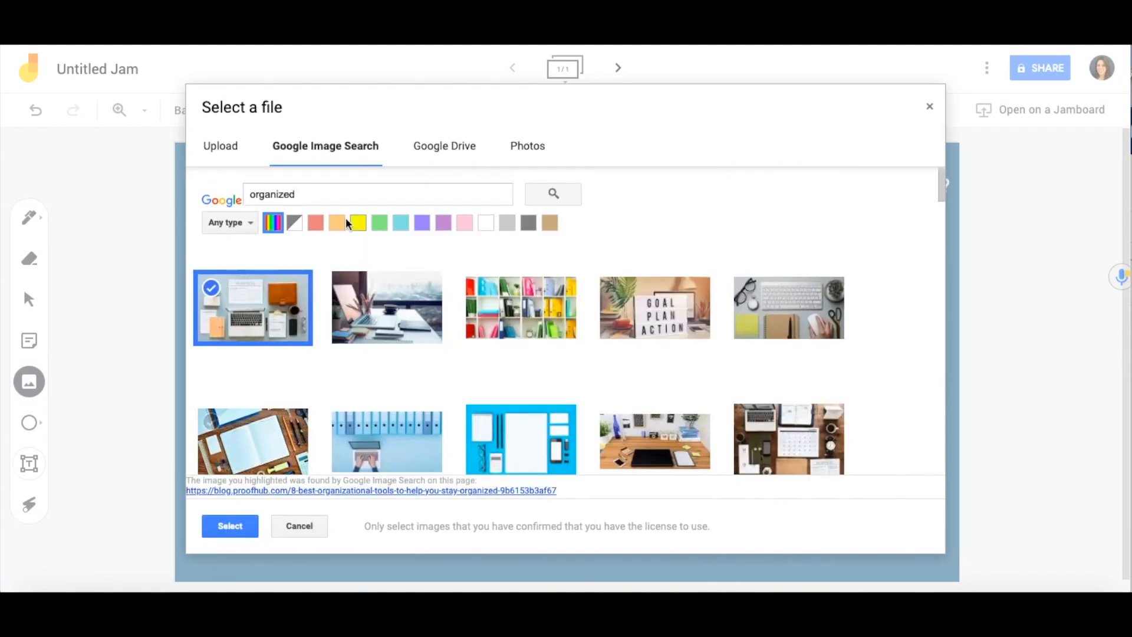
- Change the image search to "organized .gif" and insert the closet GIF into the frame
click(336, 193)
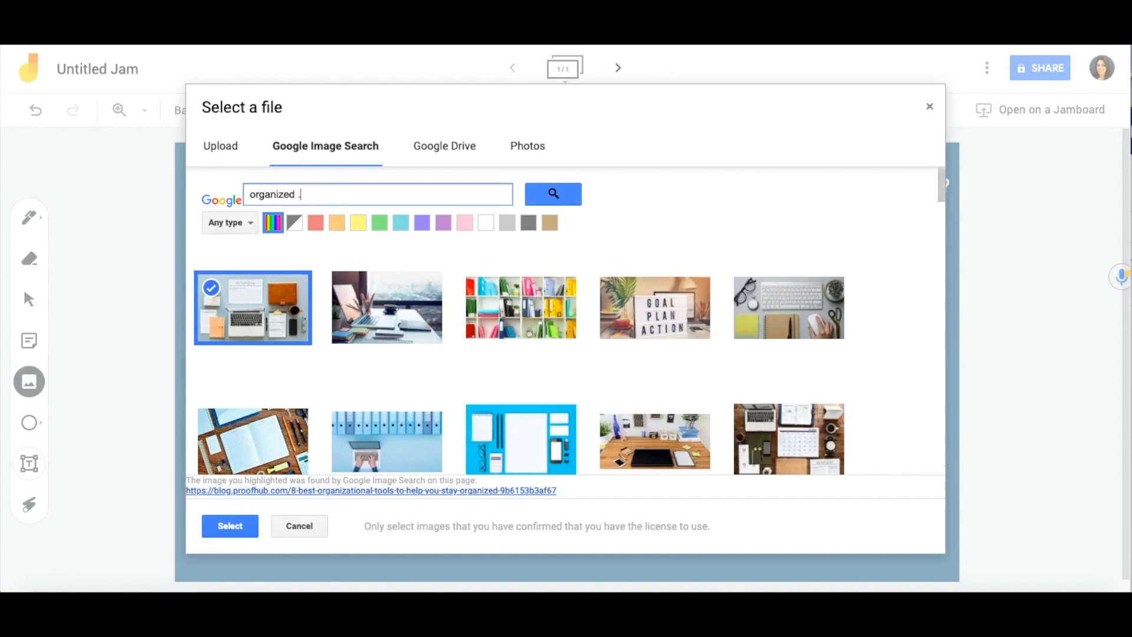
click(557, 200)
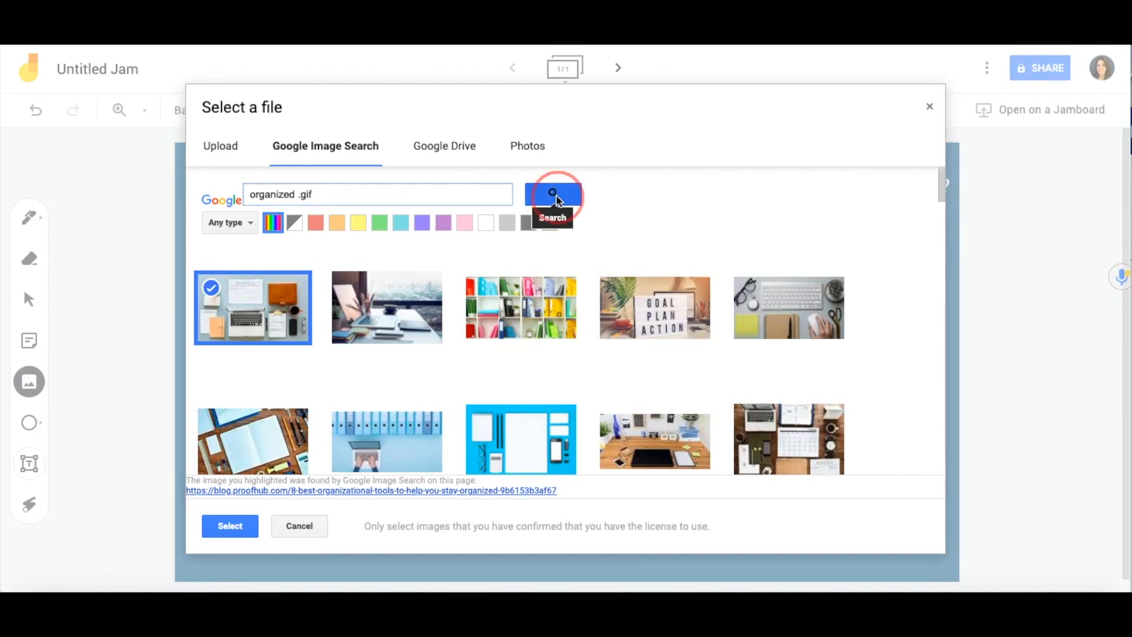
scroll(596, 281, down, 3)
scroll(636, 301, up, 3)
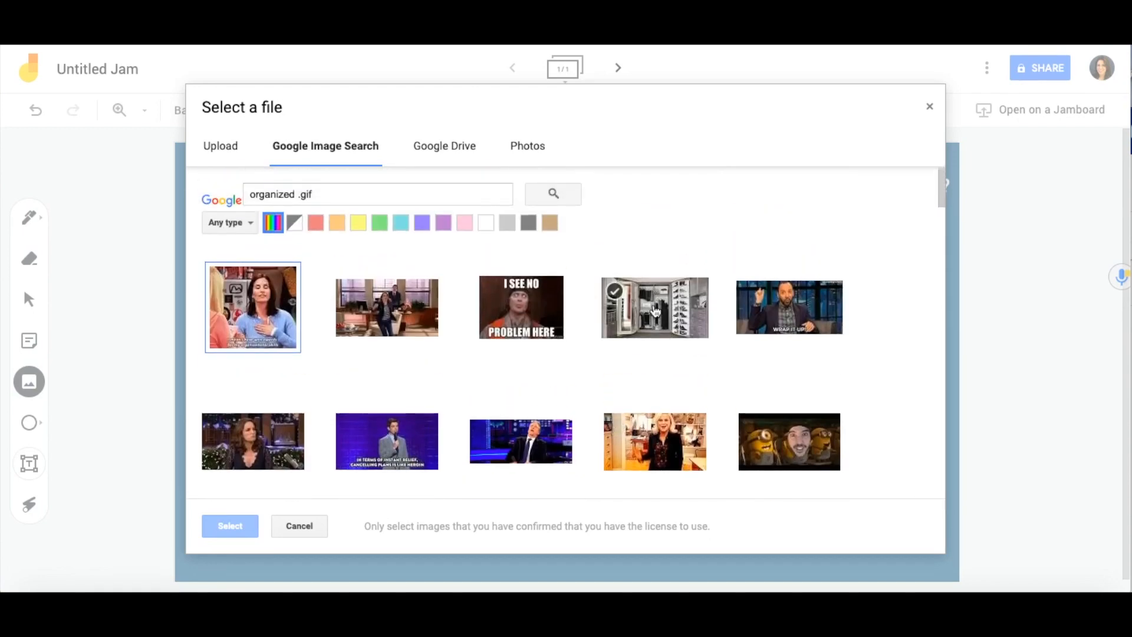
click(654, 308)
click(230, 525)
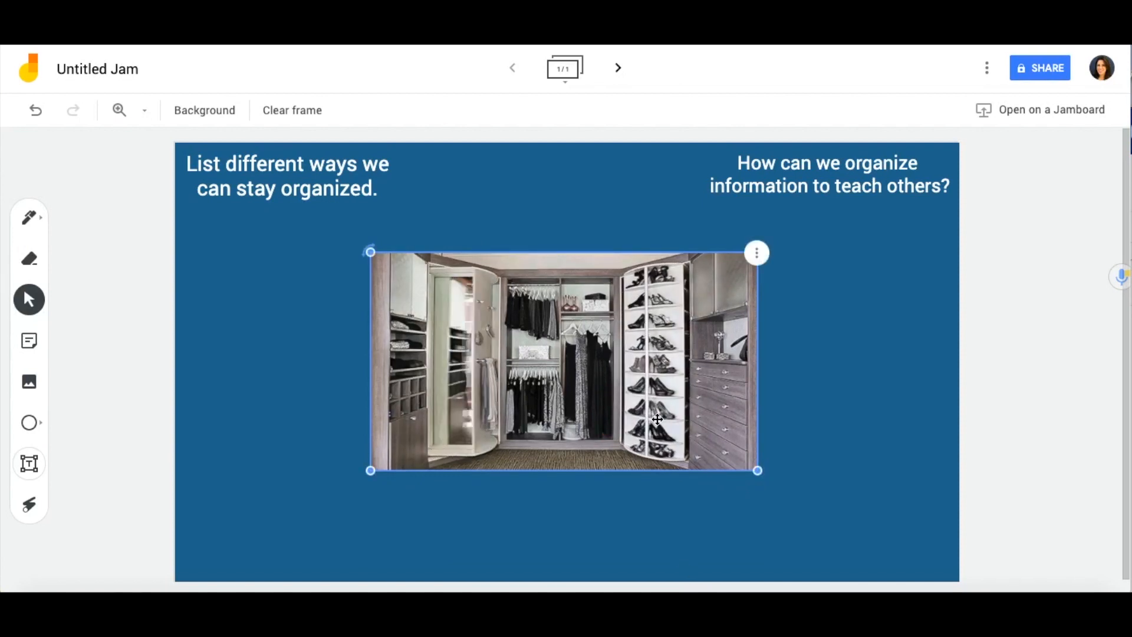
- Shrink the closet image and position it between the two question headings
drag(661, 423, 668, 381)
drag(765, 428, 698, 387)
drag(591, 341, 601, 319)
click(93, 460)
- Add the text "INSTRUCTIONS: Add a sticky note, answer the questions, and type your name." below the closet image, widened to three lines
click(29, 463)
click(406, 380)
text(INSTRUCTIONS: Add a sticky note, answer the questions, and type your name.)
drag(508, 450, 697, 409)
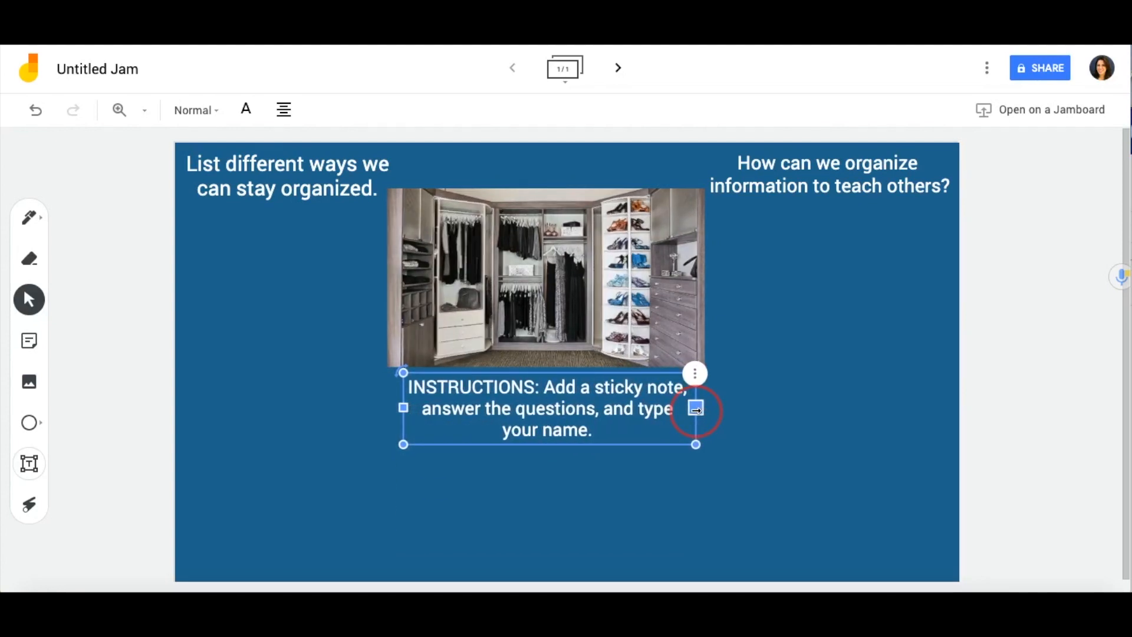
click(575, 460)
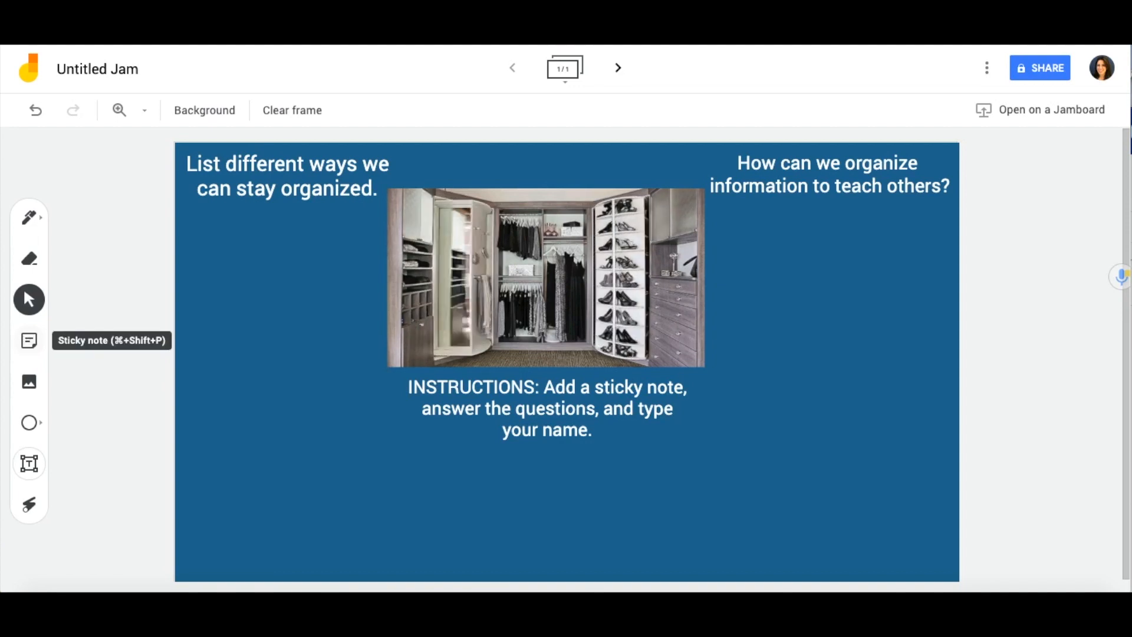
- Add a yellow sticky note "EXAMPLE: Use a planner, use a calendar, stick to a system. - Student Name" below the left heading, slightly enlarged
click(28, 341)
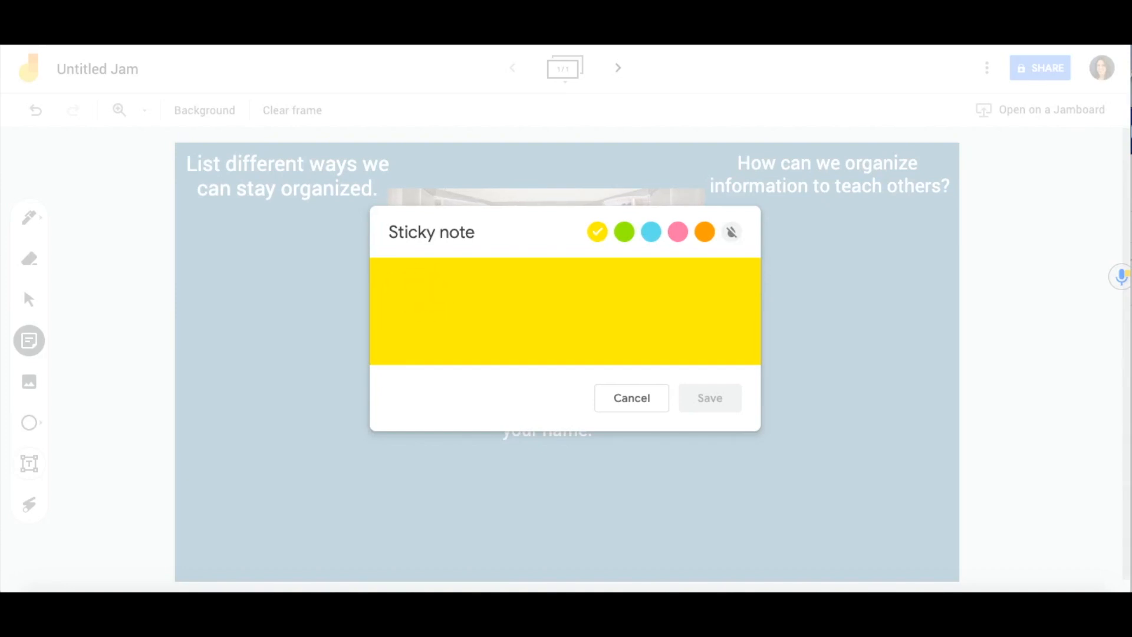
text(EXAMPLE: Use a planner, use a calendar, stick to a system. - Student Name)
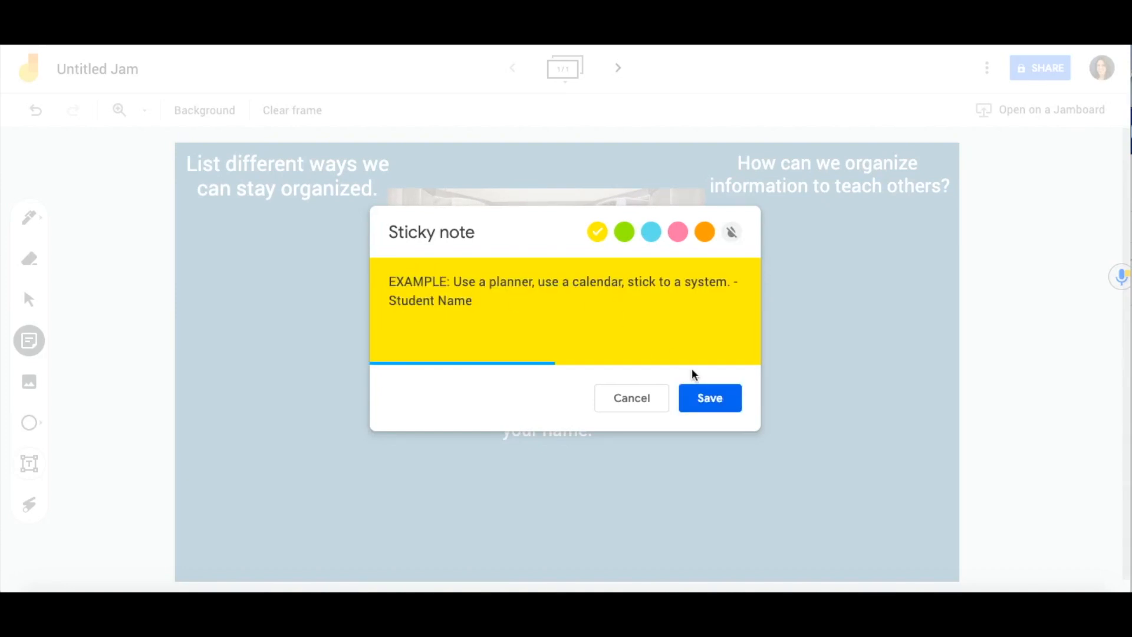
click(715, 397)
click(220, 247)
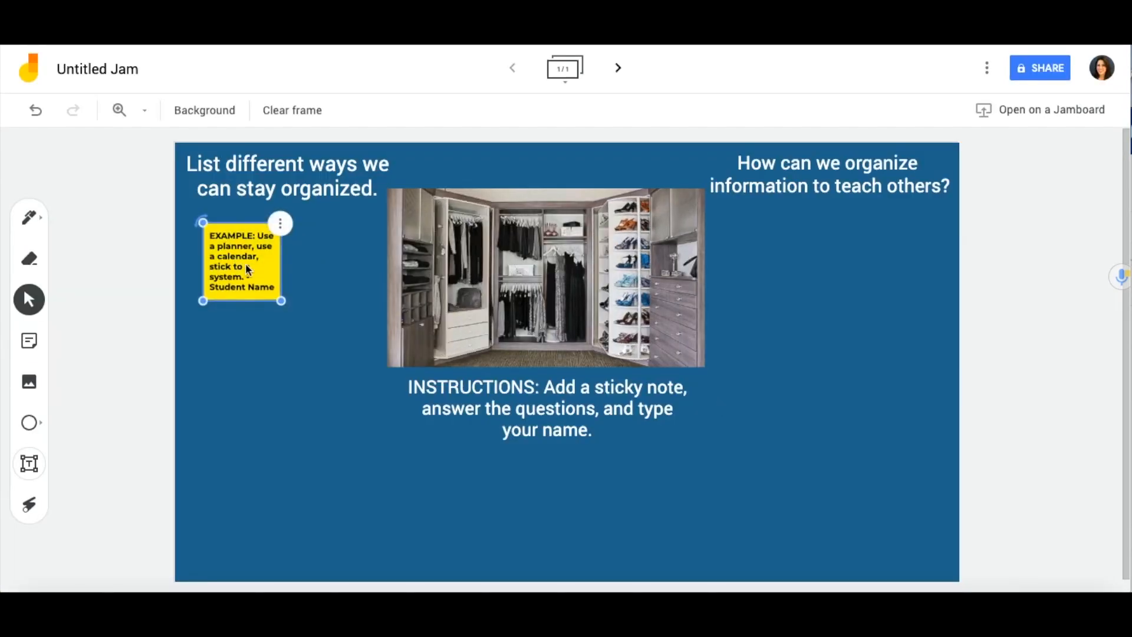
drag(280, 300, 285, 305)
- Recolour the planner example sticky note pink and move it directly beneath the left heading
double_click(257, 267)
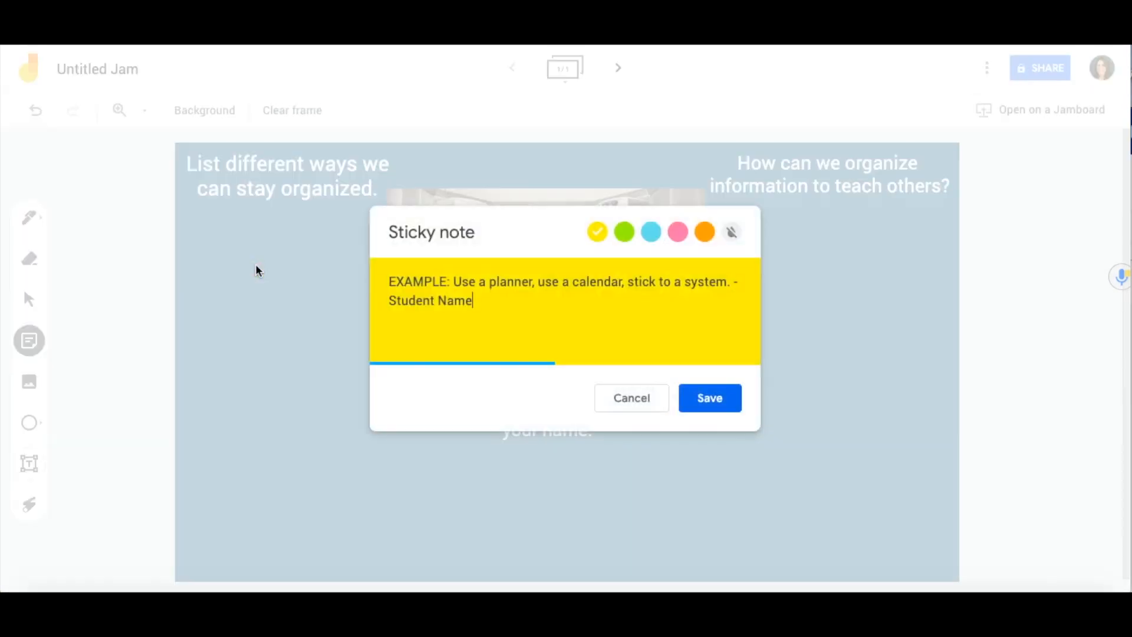
click(651, 234)
click(678, 234)
click(710, 398)
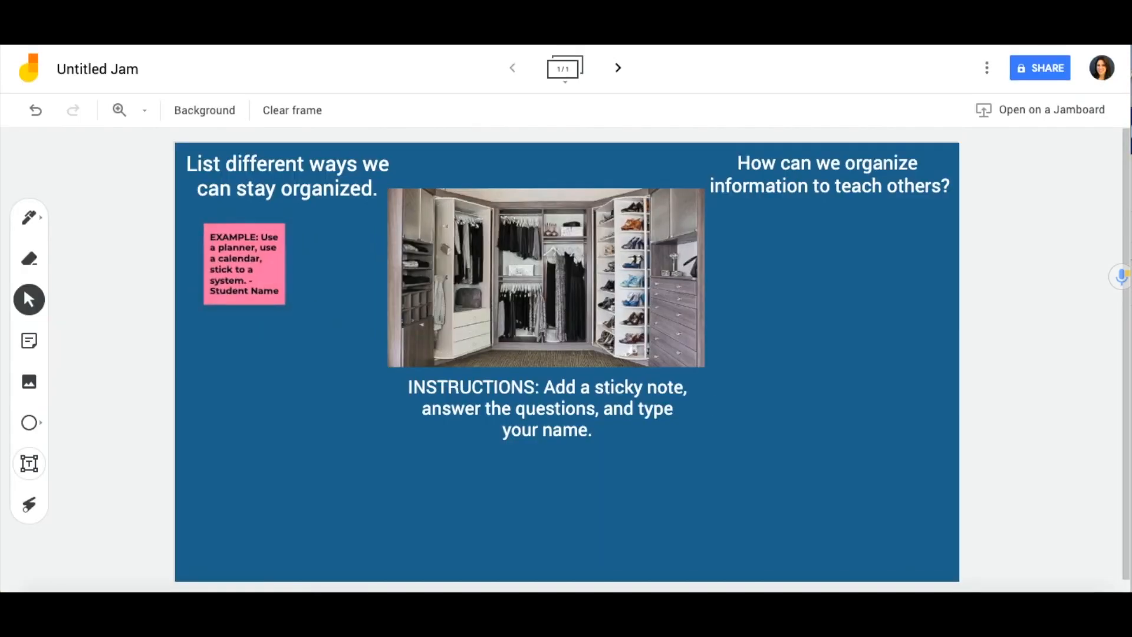
click(218, 252)
drag(218, 252, 222, 248)
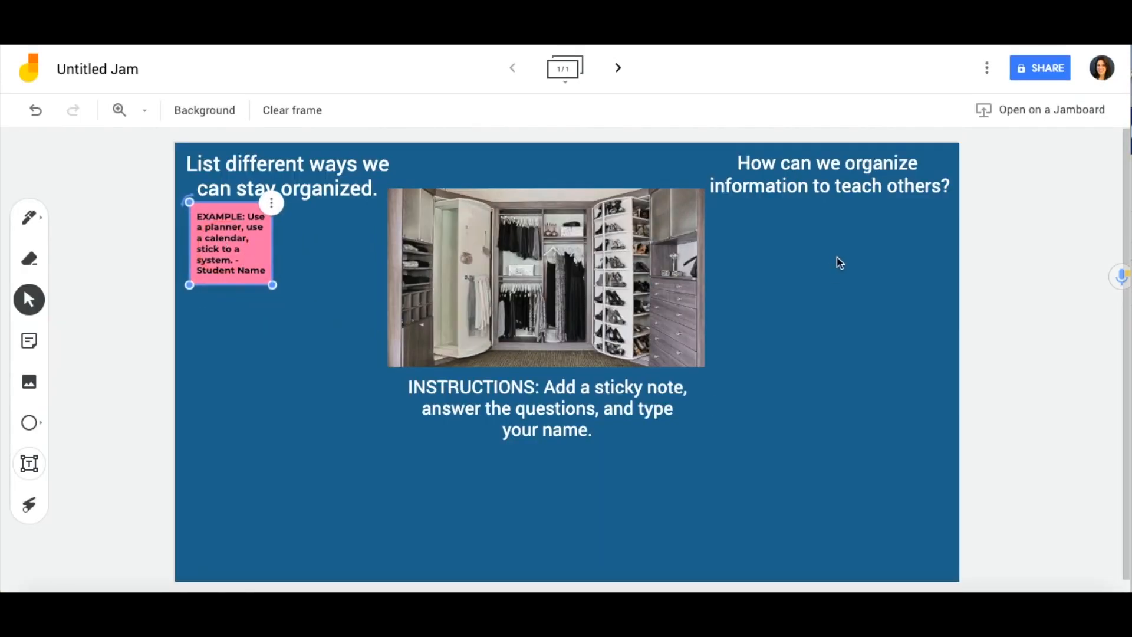
- Create an orange sticky note reading "EXAMPLE: organized by time or topic - Student name"
click(811, 260)
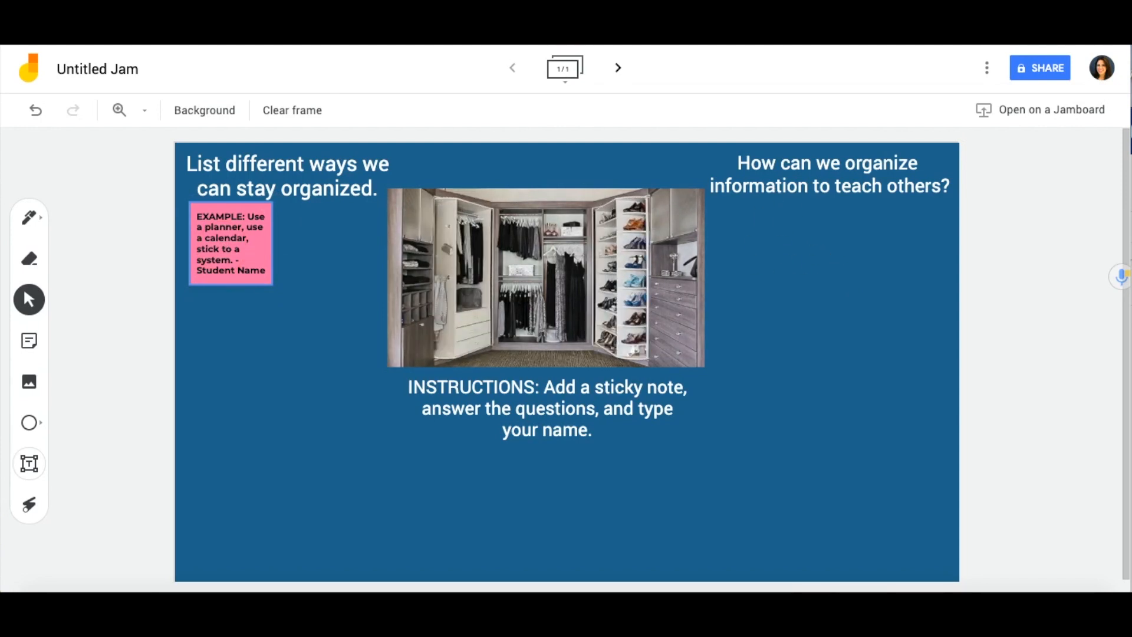
click(30, 342)
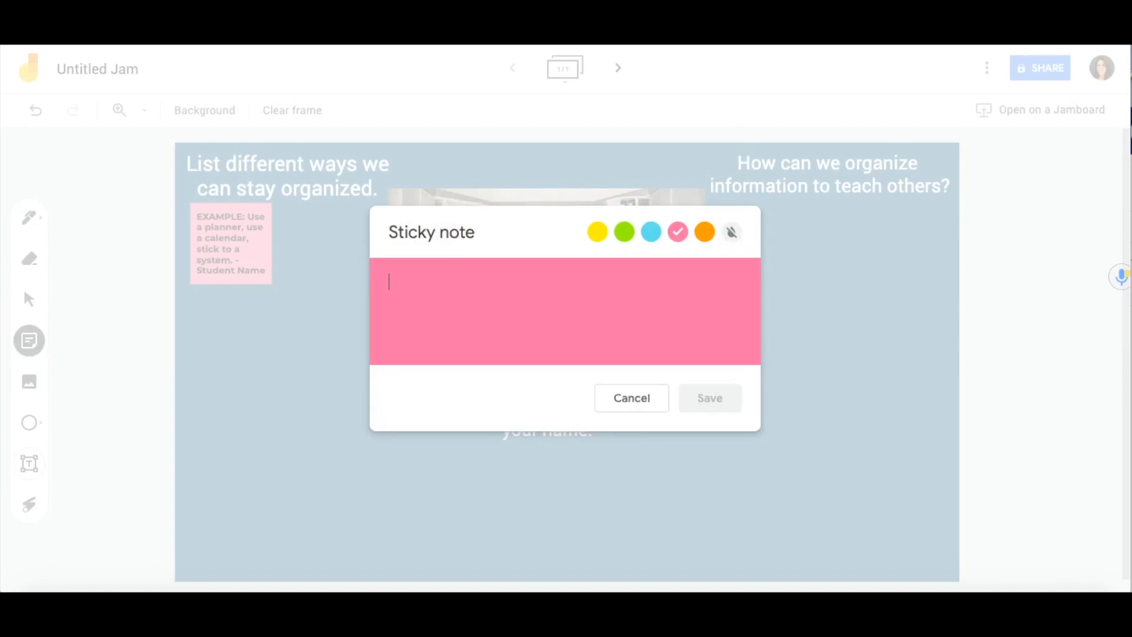
click(652, 233)
click(705, 231)
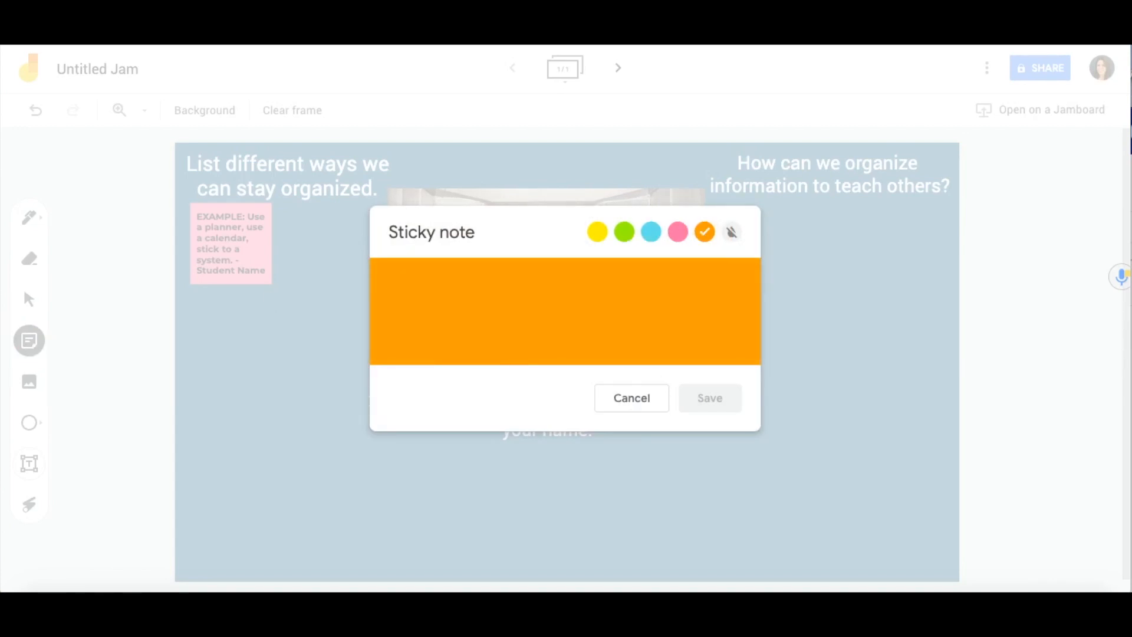
text(EXAMPLE: organized by time or topic)
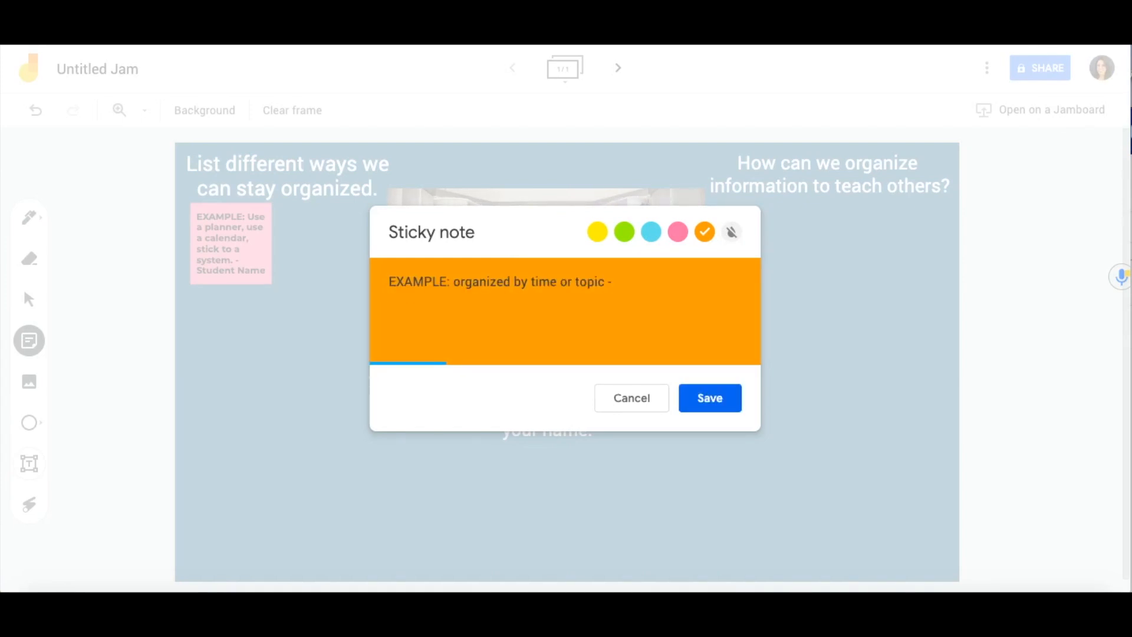
click(702, 399)
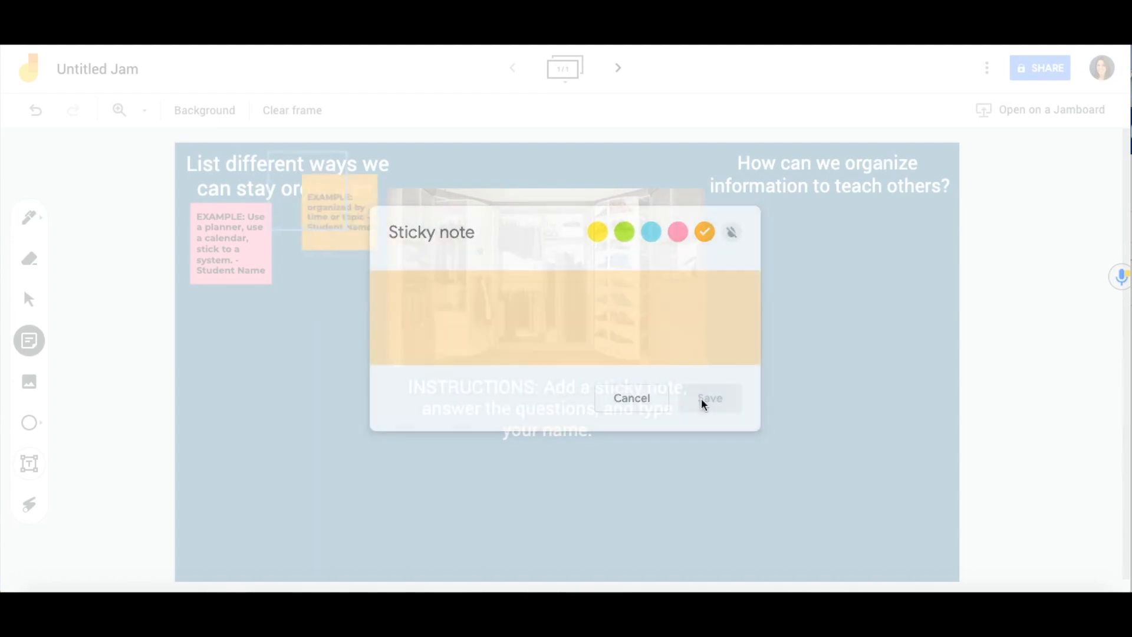
- Dismiss the blank sticky note and move the orange example note beneath the heading "How can we organize information to teach others?"
click(634, 397)
drag(289, 183, 518, 183)
drag(651, 201, 938, 283)
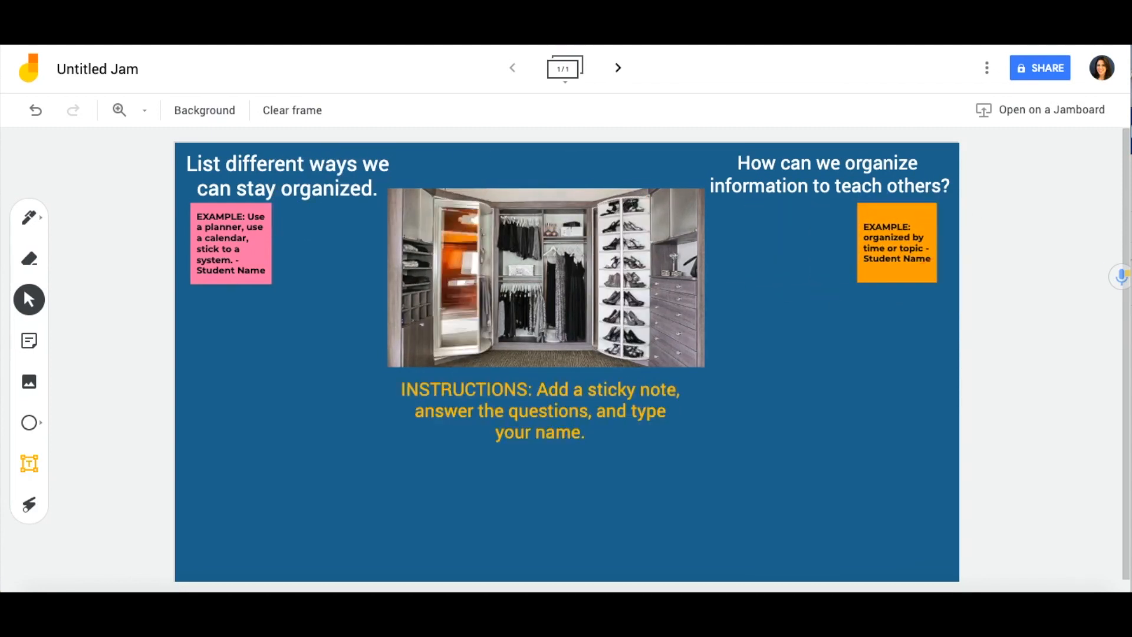
- Set the Jam's link sharing so that anyone in Northside ISD with the link is an Editor
click(1043, 69)
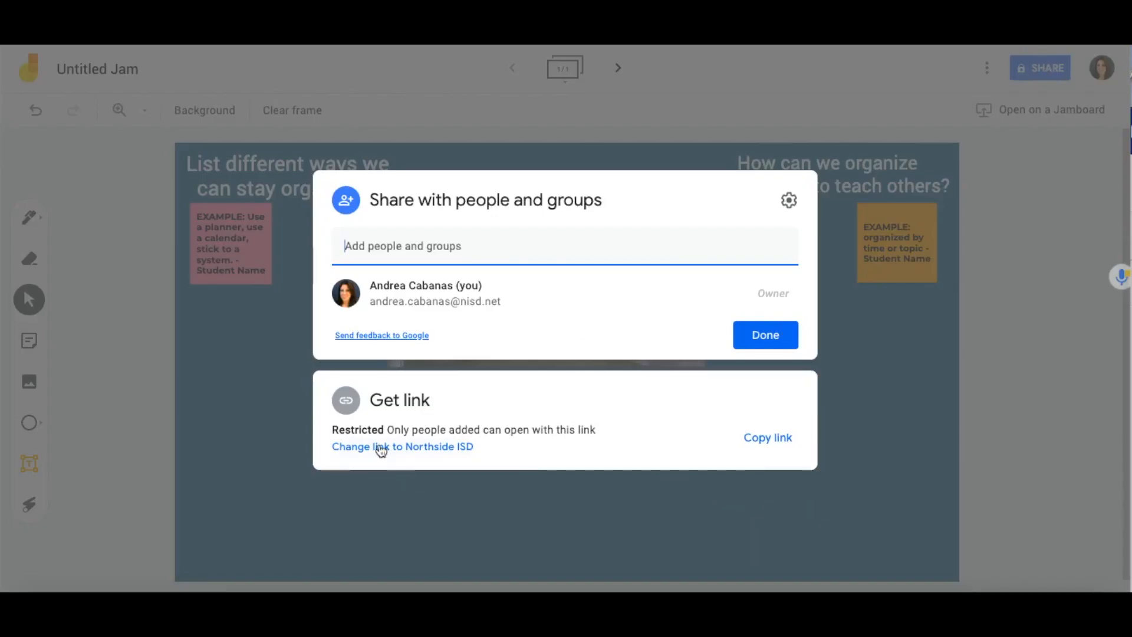
click(436, 448)
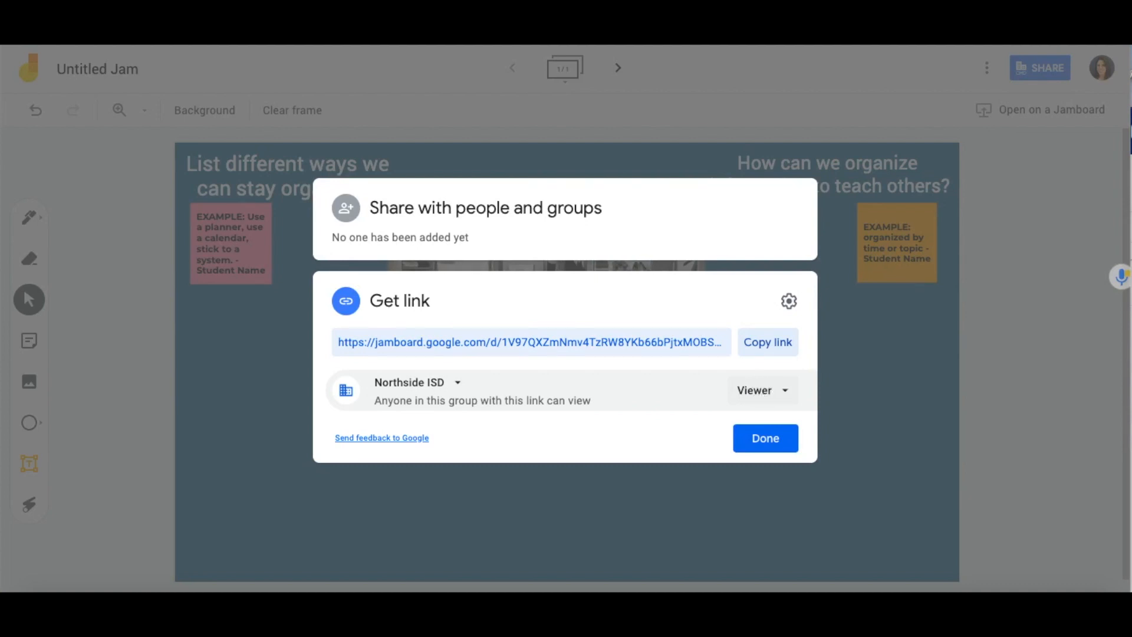
click(757, 400)
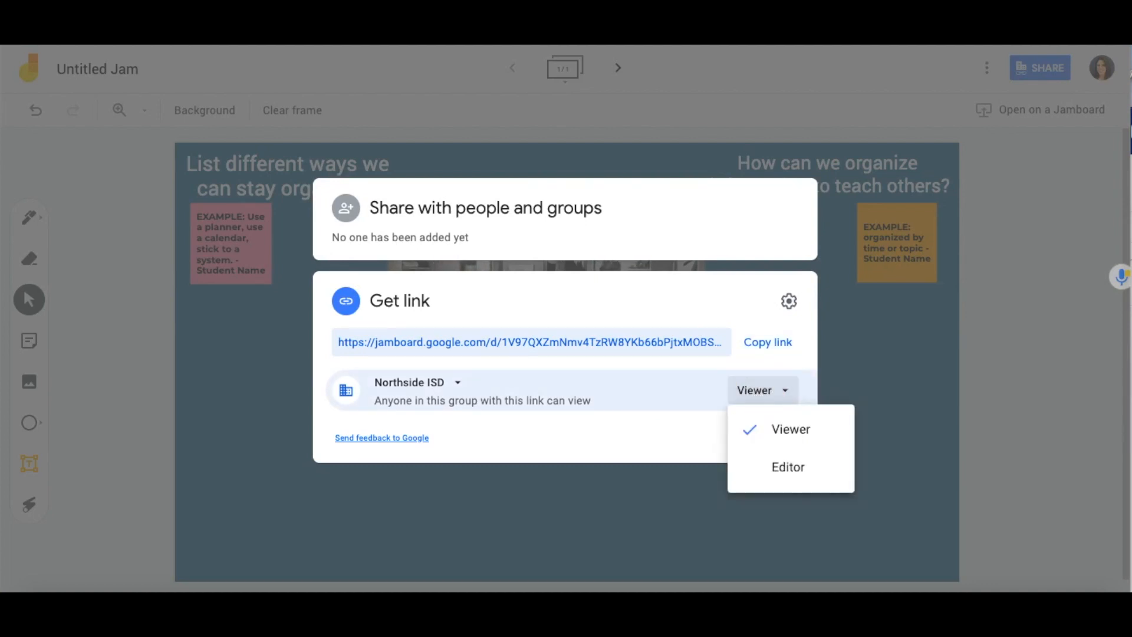
click(773, 475)
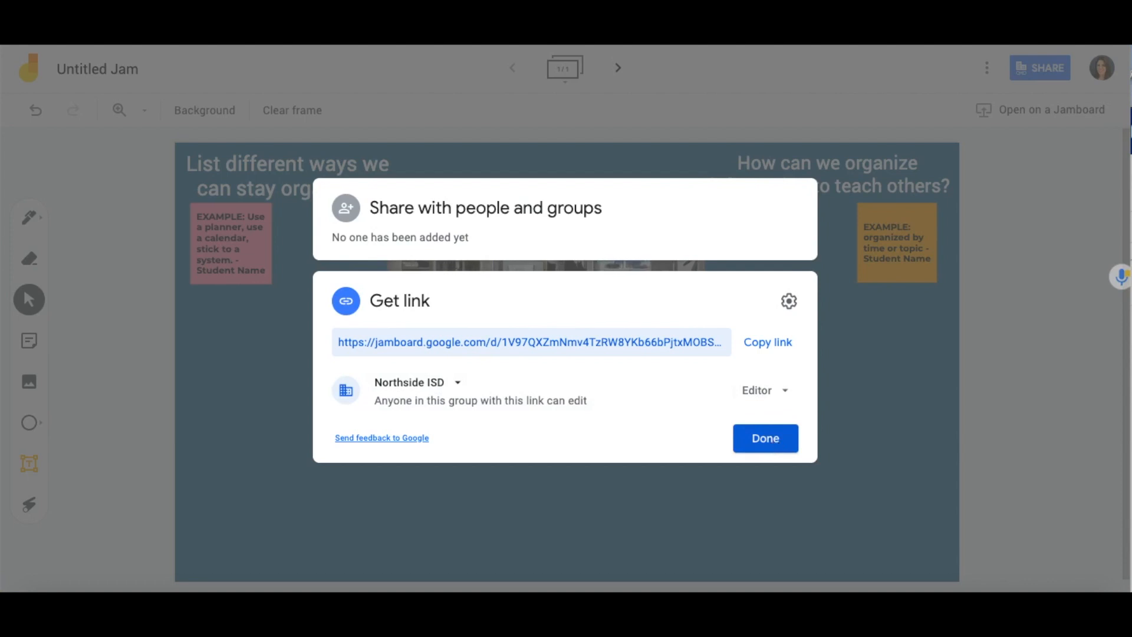
click(773, 443)
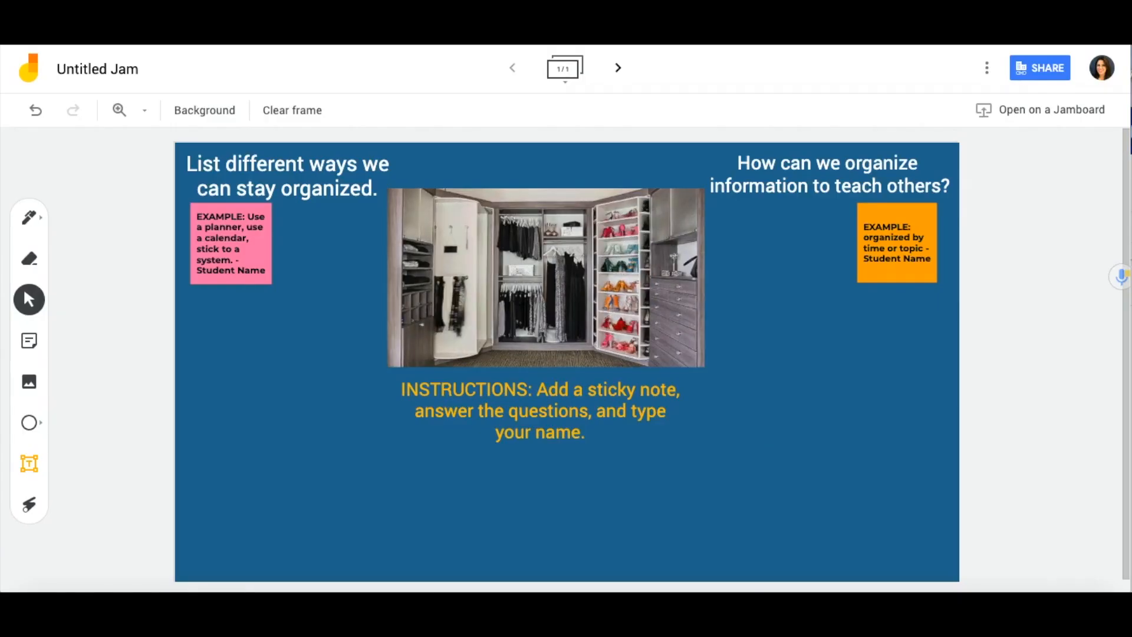
- Rename the Jam as "List Different Ways we can stay organized"
click(134, 69)
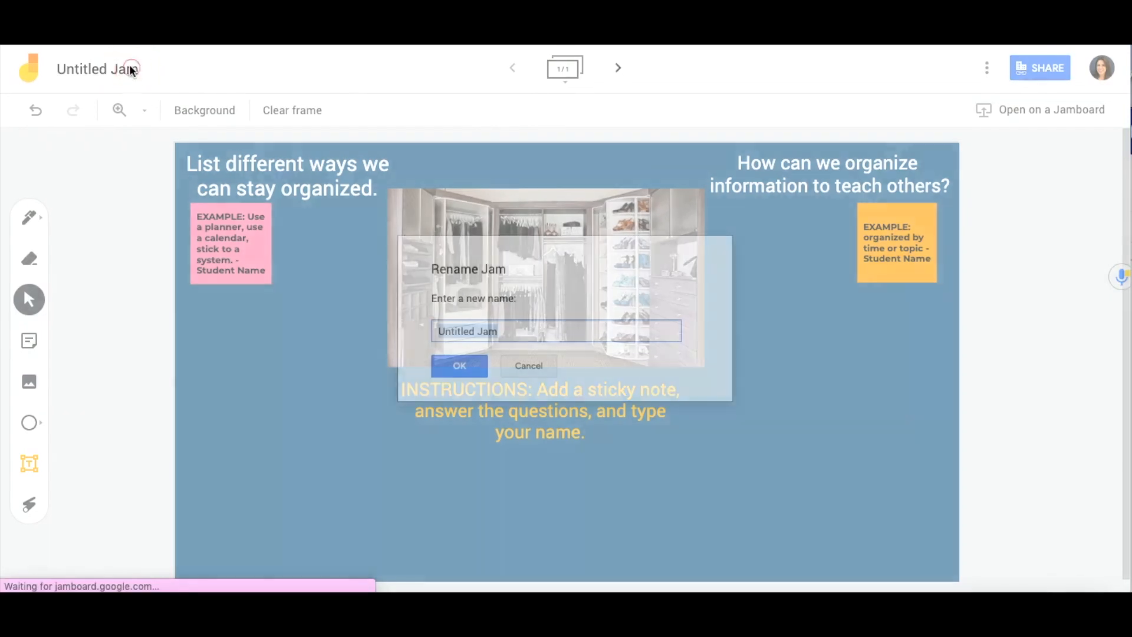
text(List Different Ways we can stay organiz)
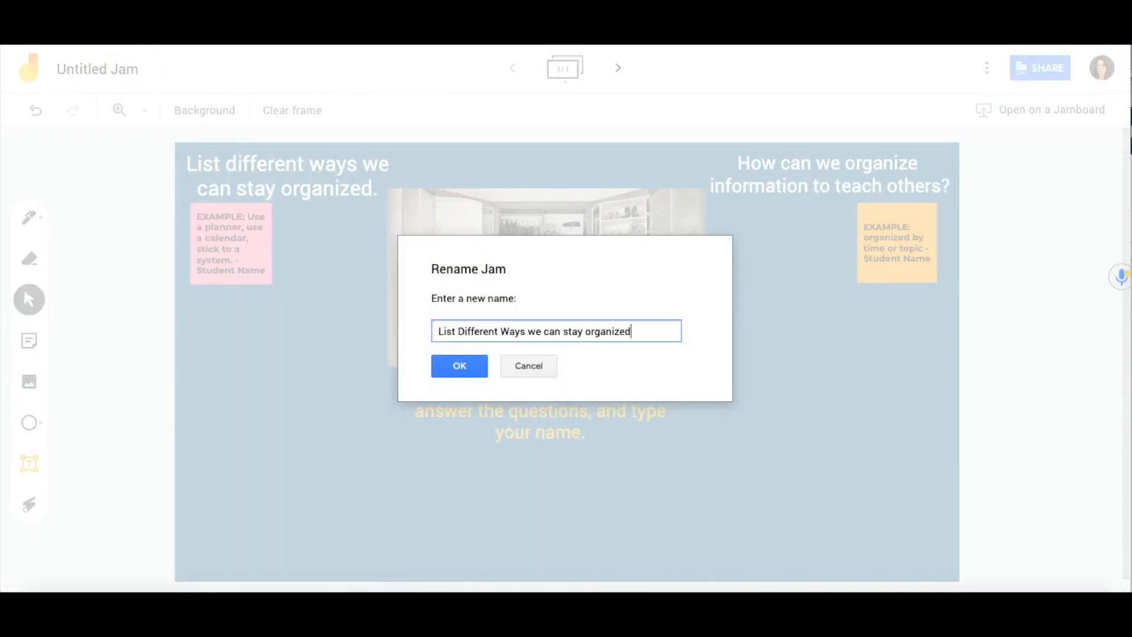
text(ed)
click(444, 362)
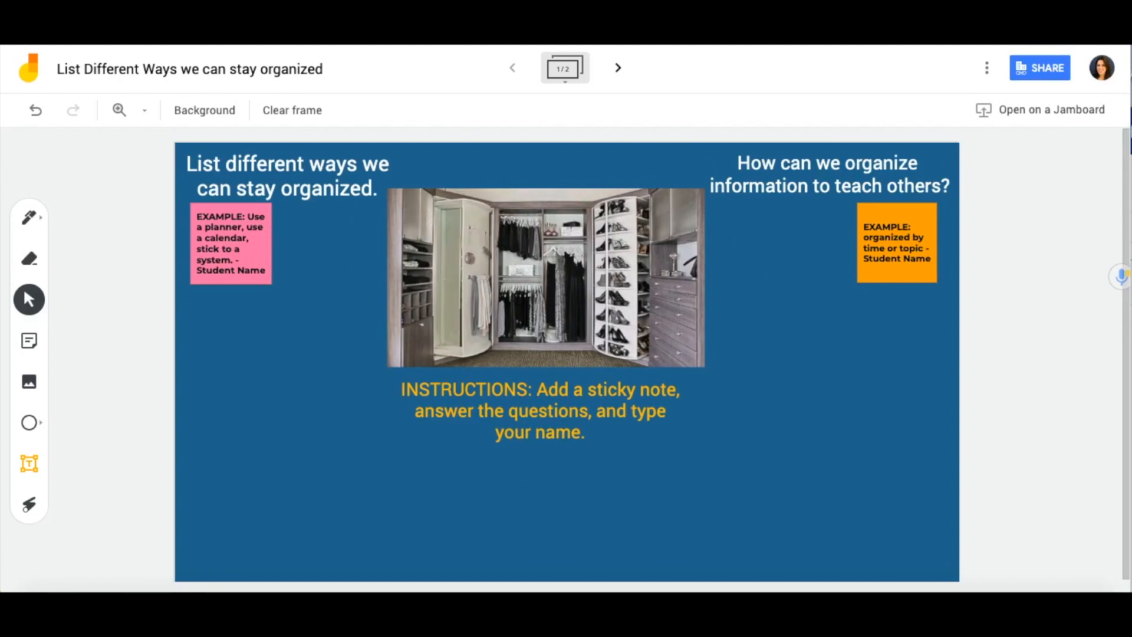
- Add two blank frames after the first frame and return to the first frame
click(618, 69)
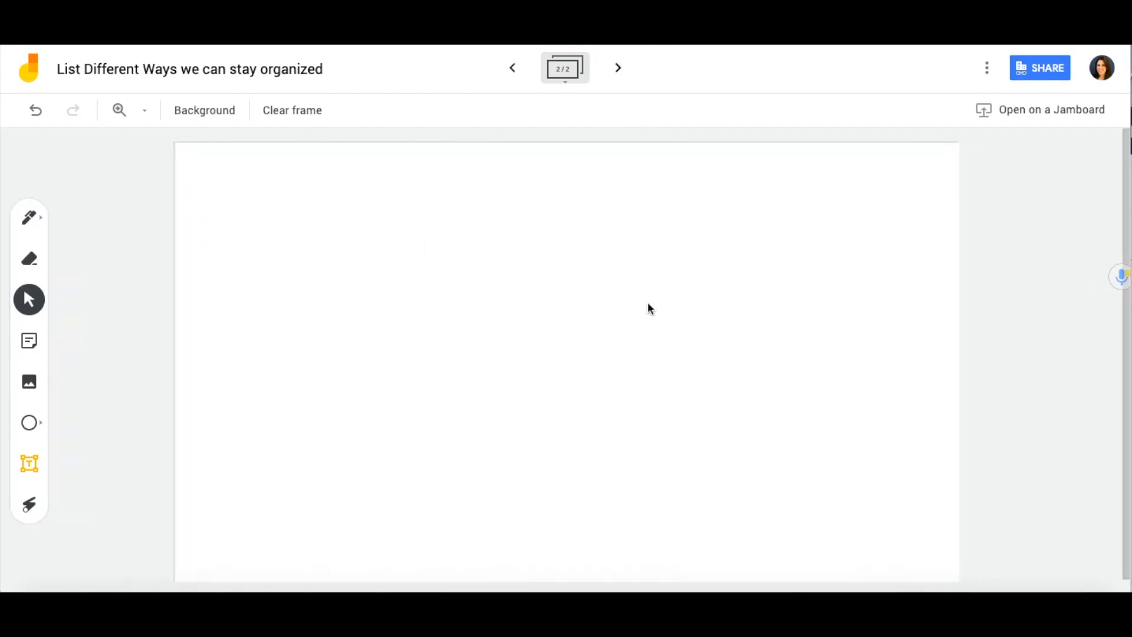
click(515, 72)
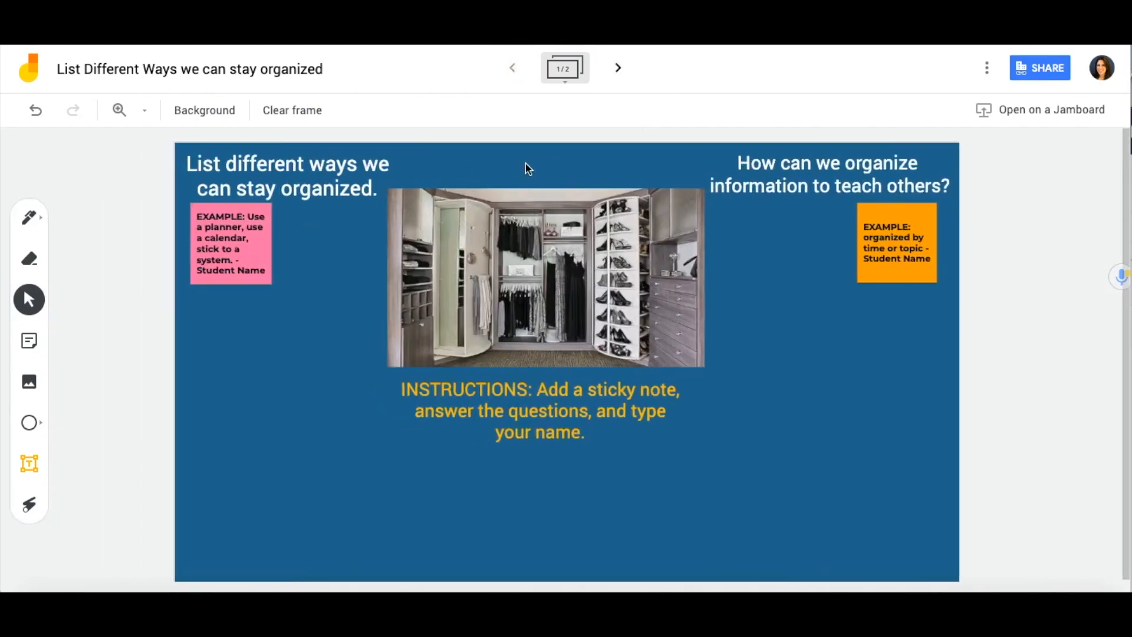
click(619, 69)
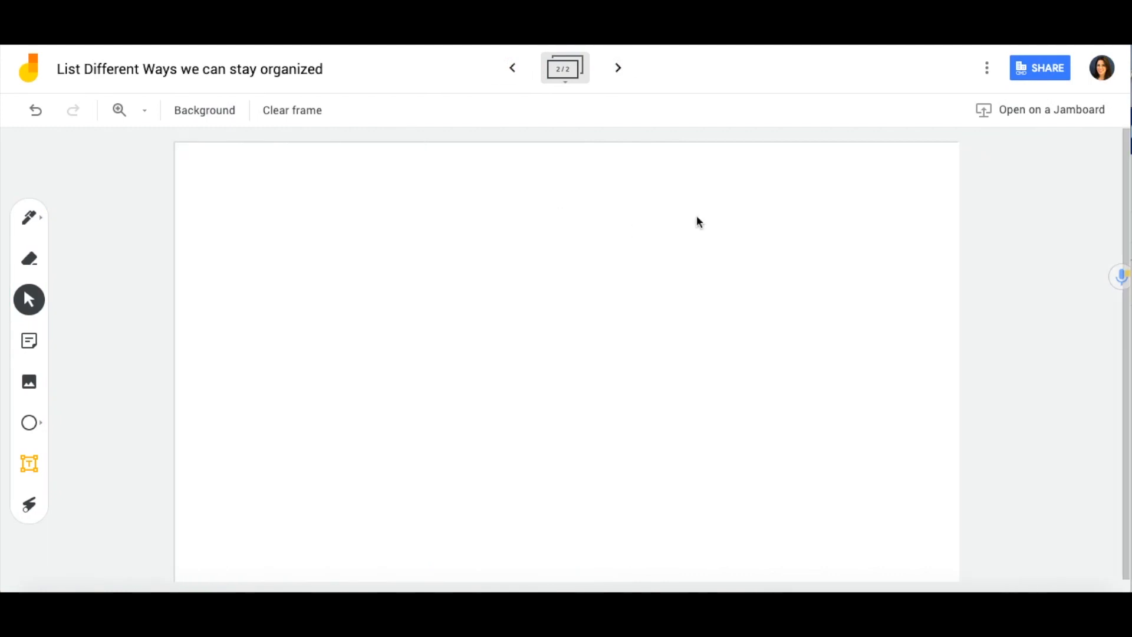
click(614, 72)
click(510, 70)
click(510, 71)
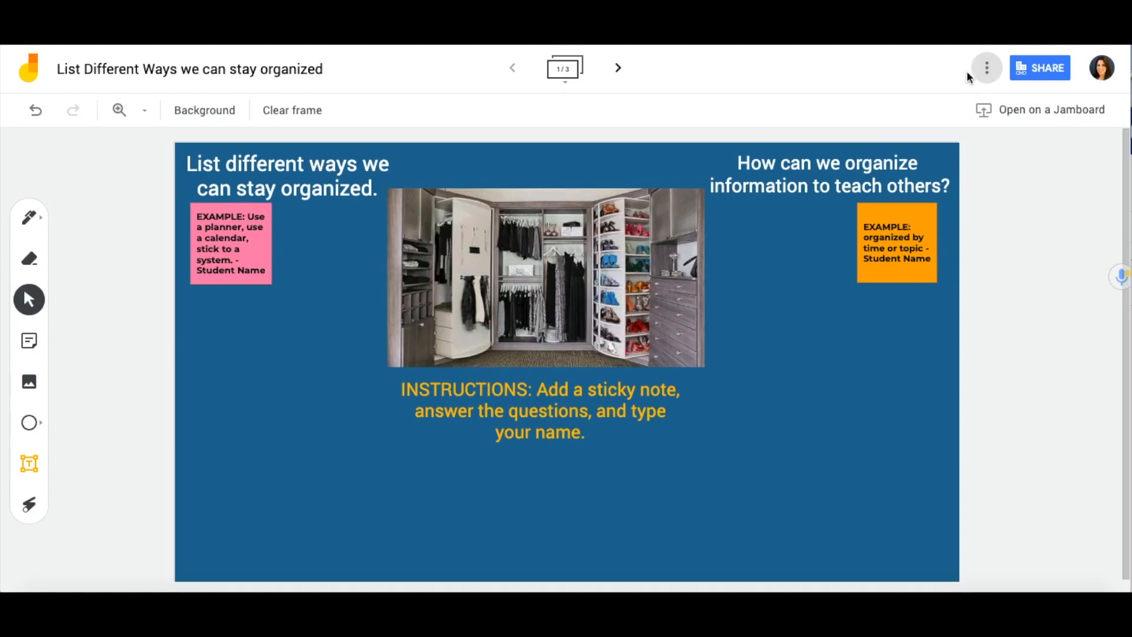
- Make a copy of the Jam in My Drive named "1st Period- 2020 List Different Ways we can stay organized"
click(986, 68)
click(877, 289)
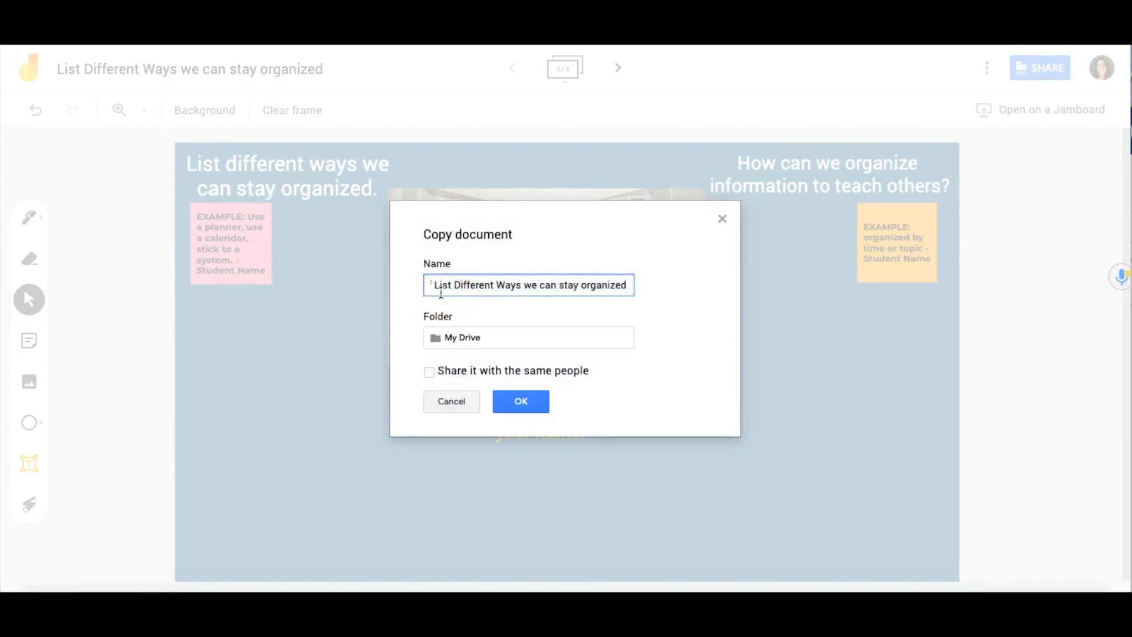
text(- 2020)
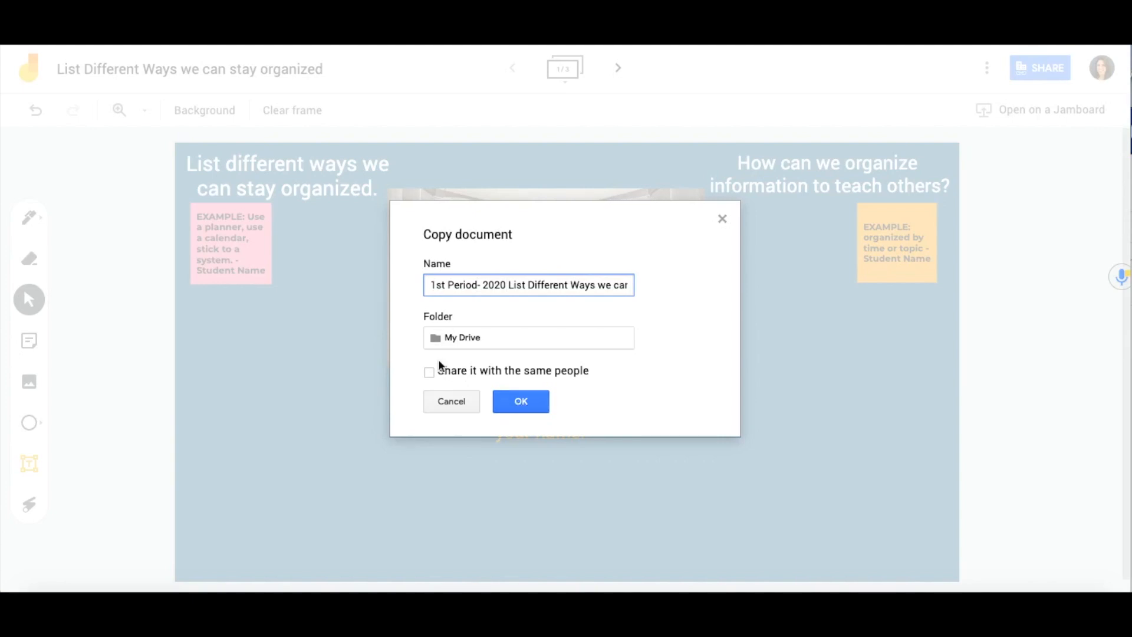
click(462, 338)
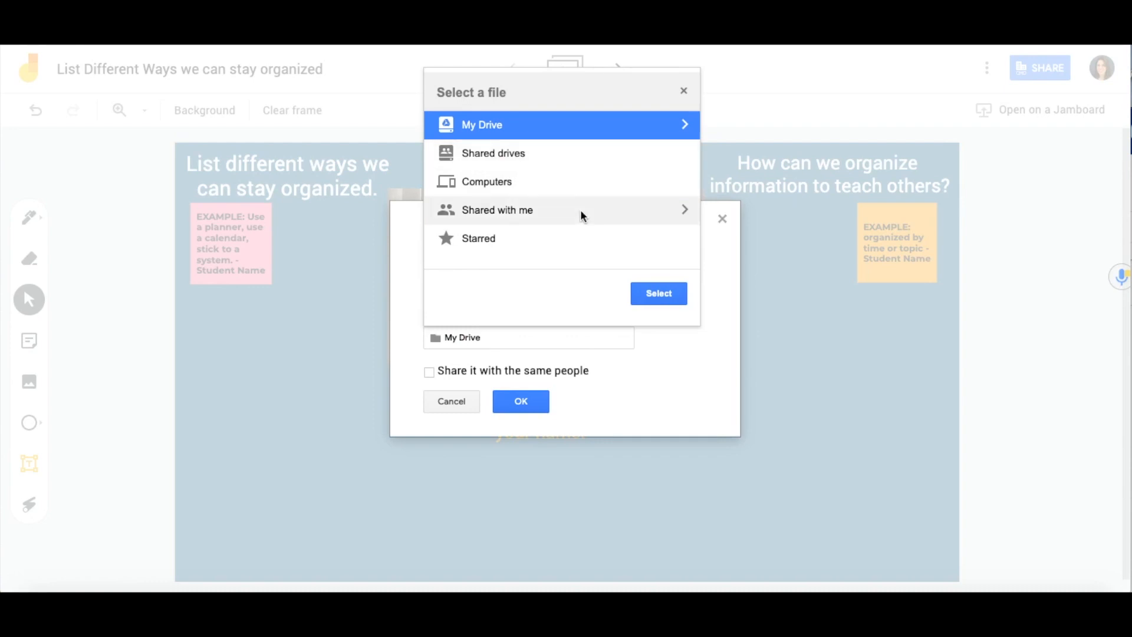
click(684, 93)
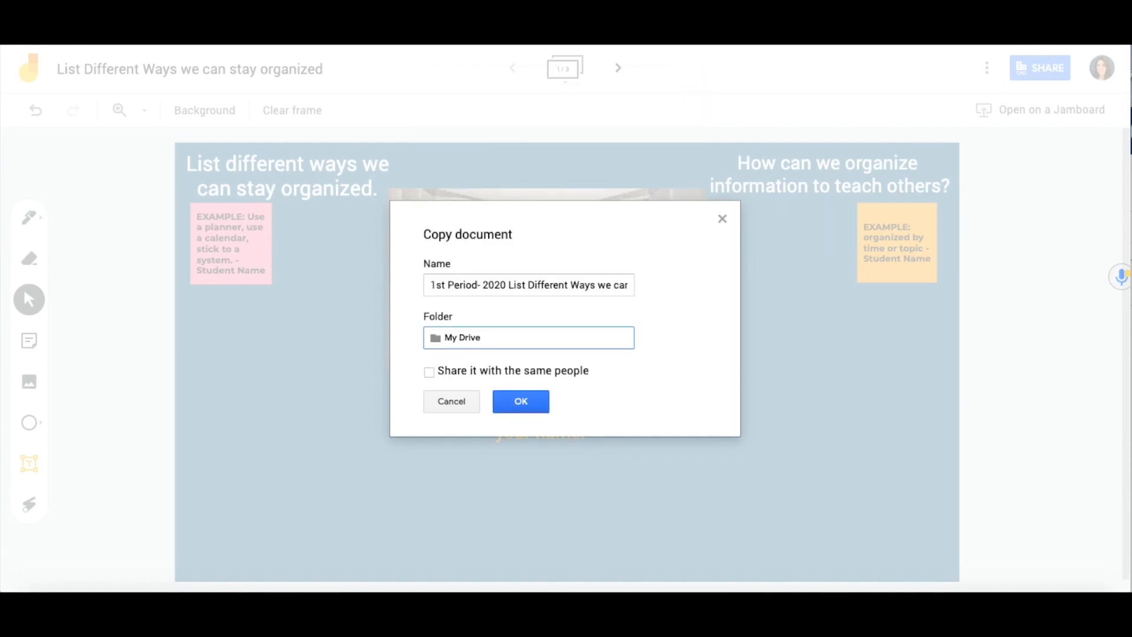
click(521, 403)
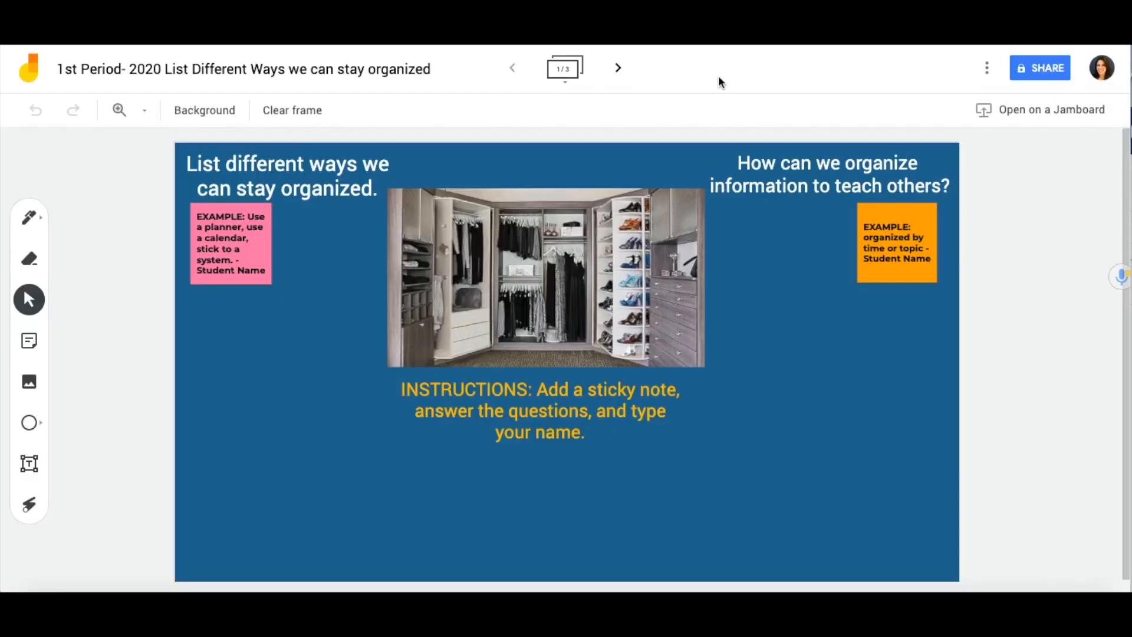
- Set link sharing of the 1st Period copy to Northside ISD with the Editor role
click(1033, 65)
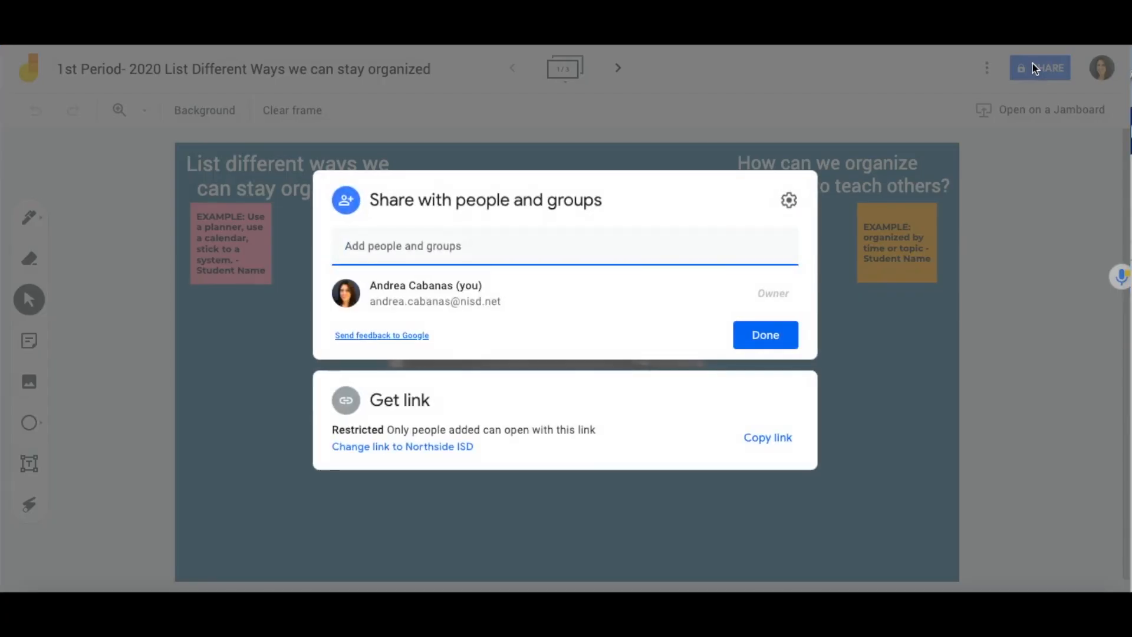
click(398, 448)
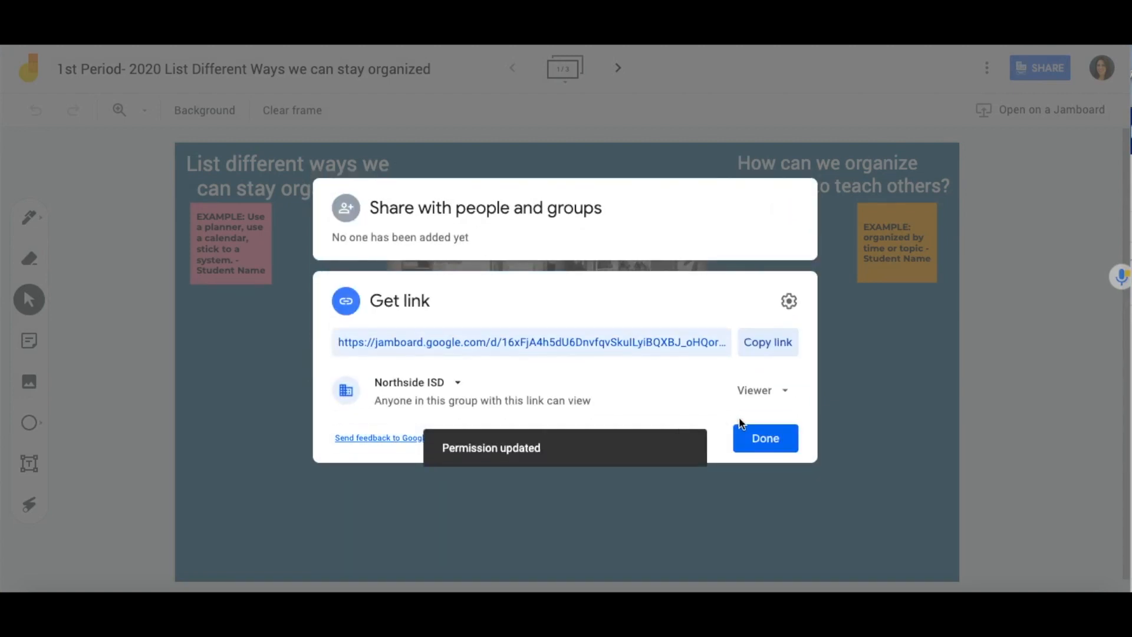
click(755, 392)
click(779, 471)
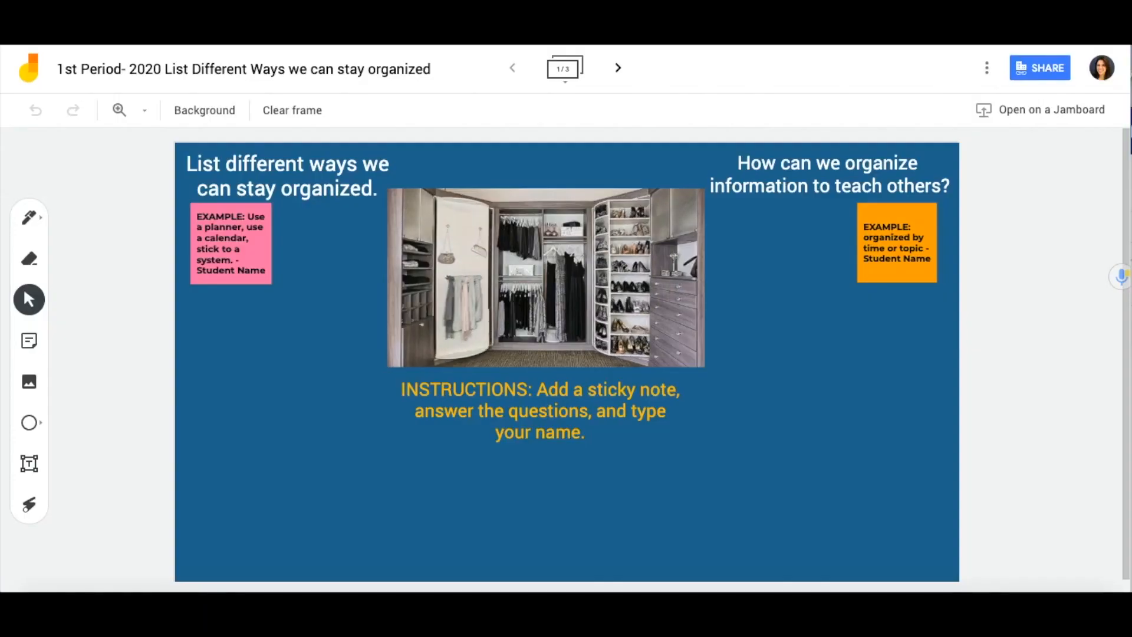
- Copy the sharing link of the 1st Period Jam and close the sharing settings
click(1039, 70)
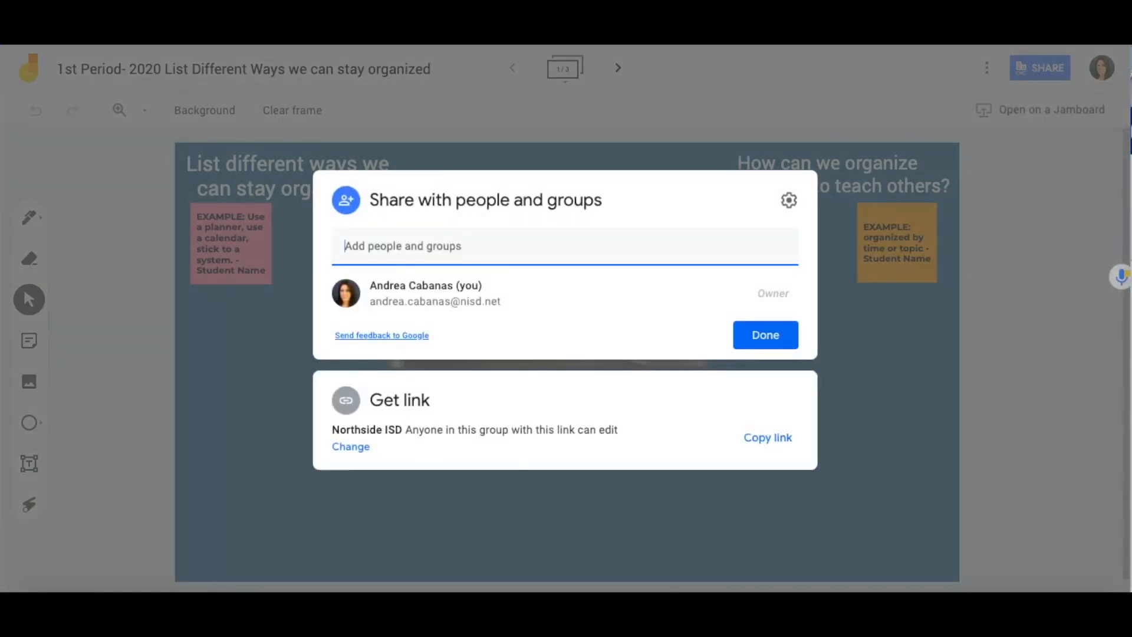
click(761, 441)
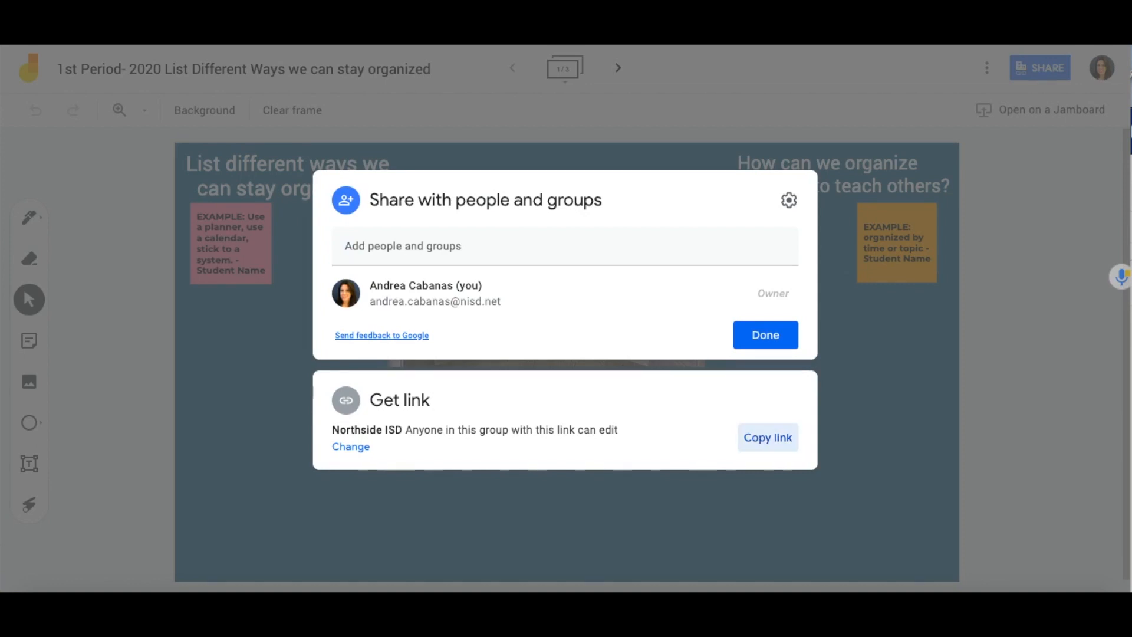
click(823, 393)
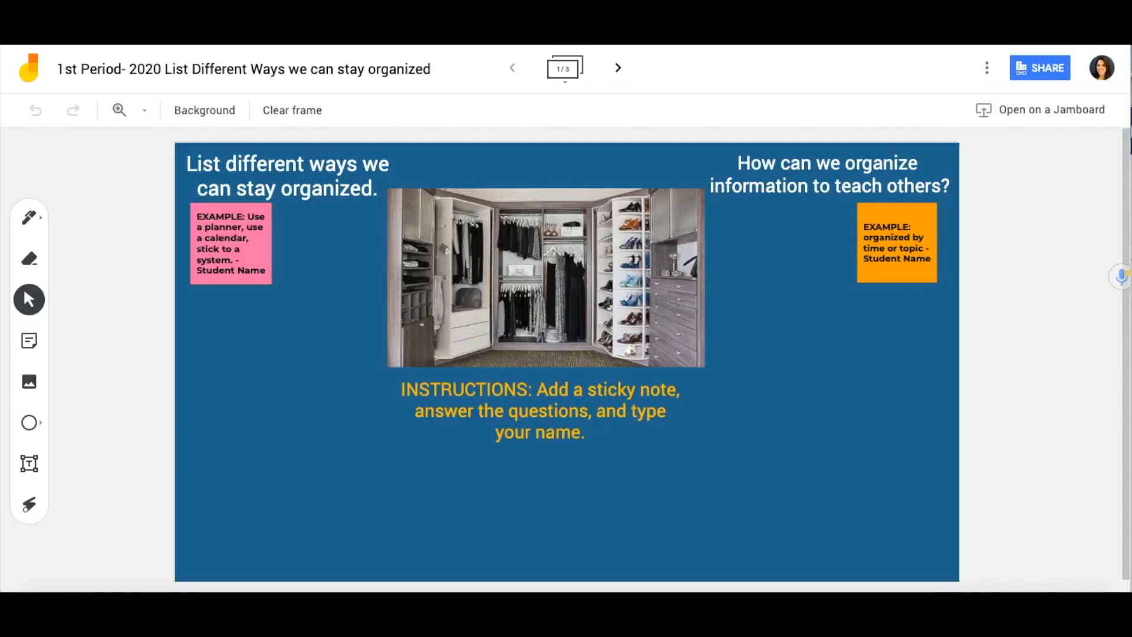